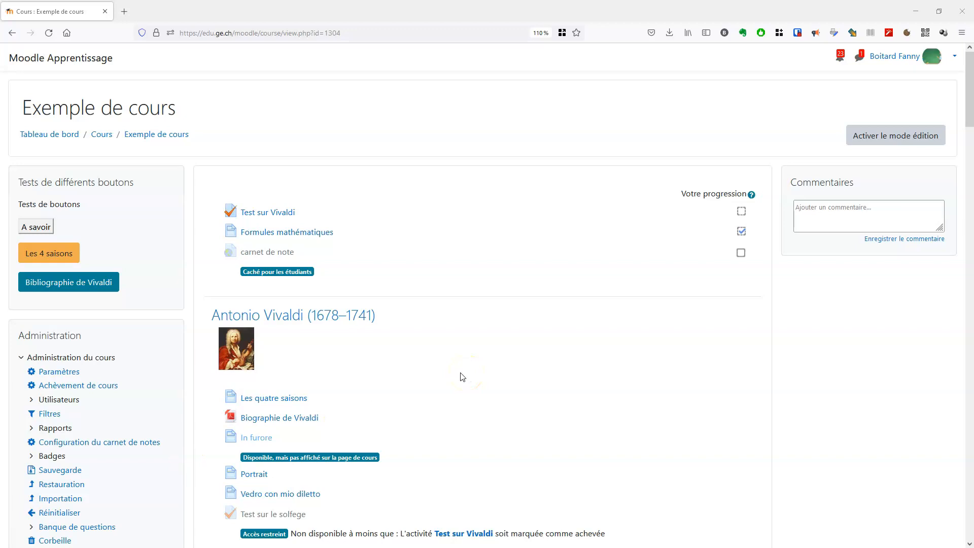
Turn on editing mode for the course and add a Test activity to its general section.
click(168, 142)
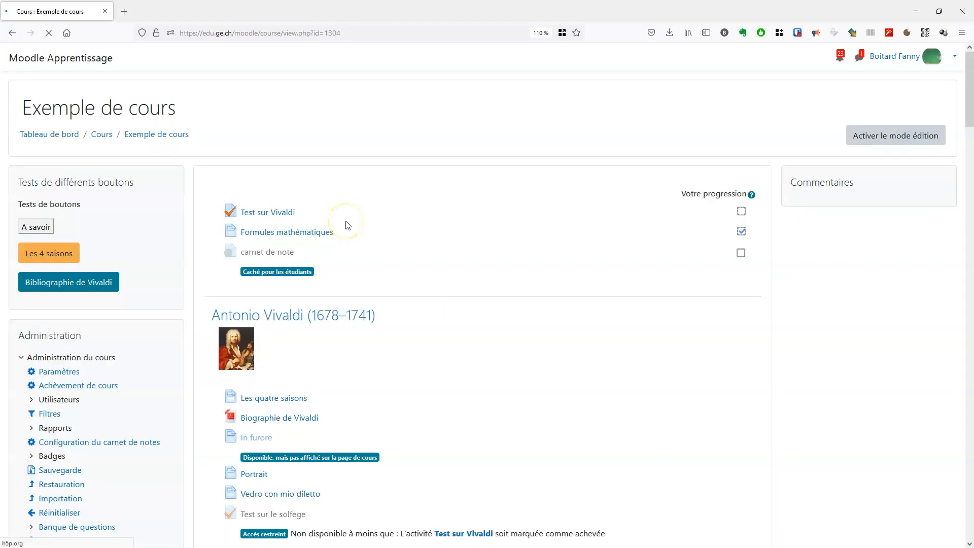
click(881, 136)
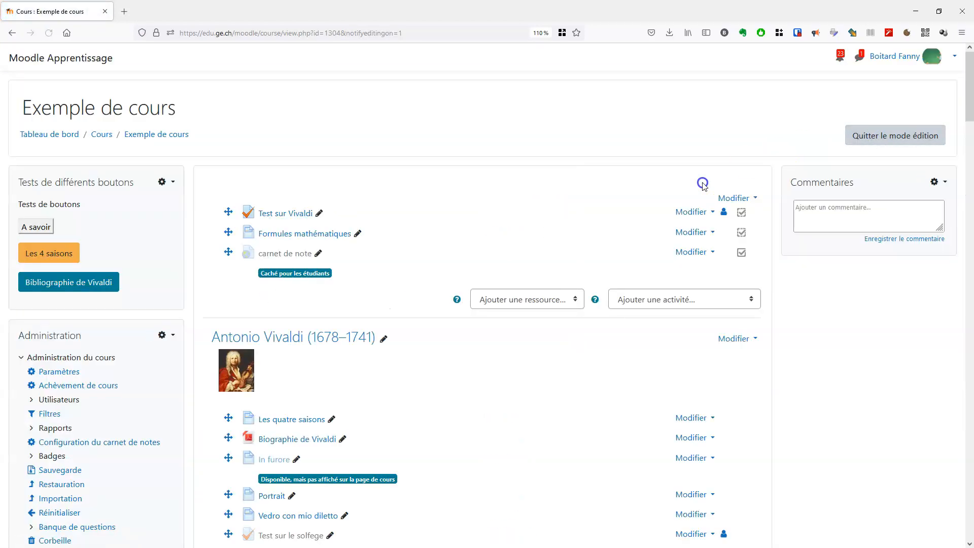
click(678, 307)
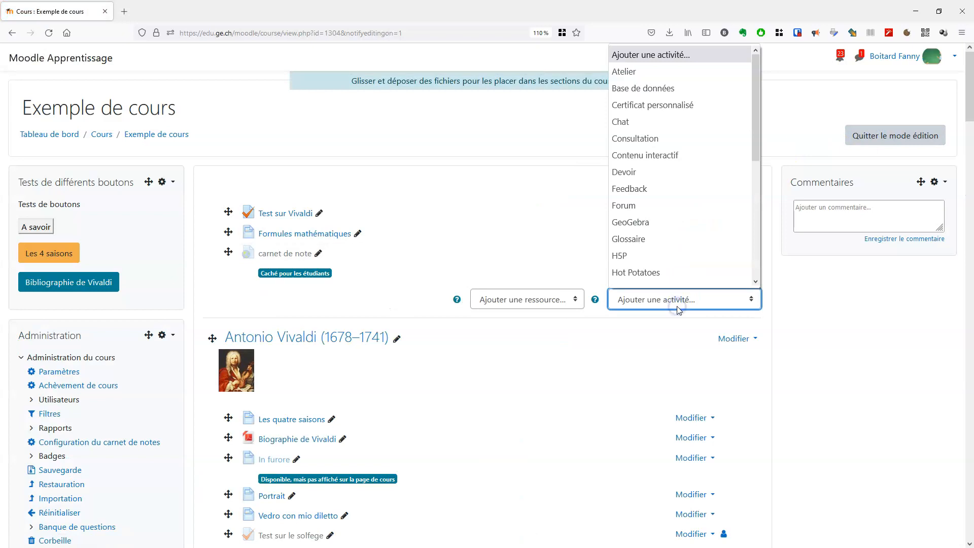
scroll(676, 242, down, 5)
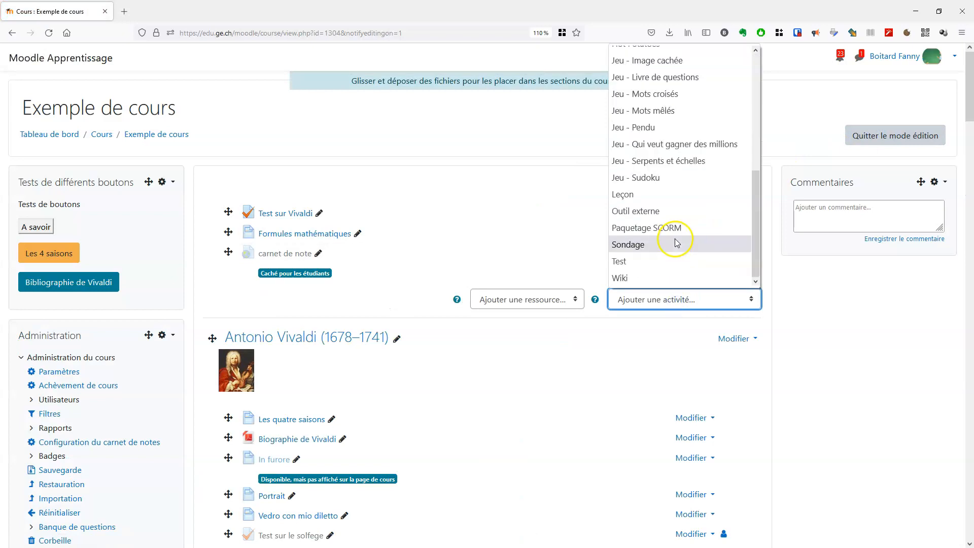
click(652, 261)
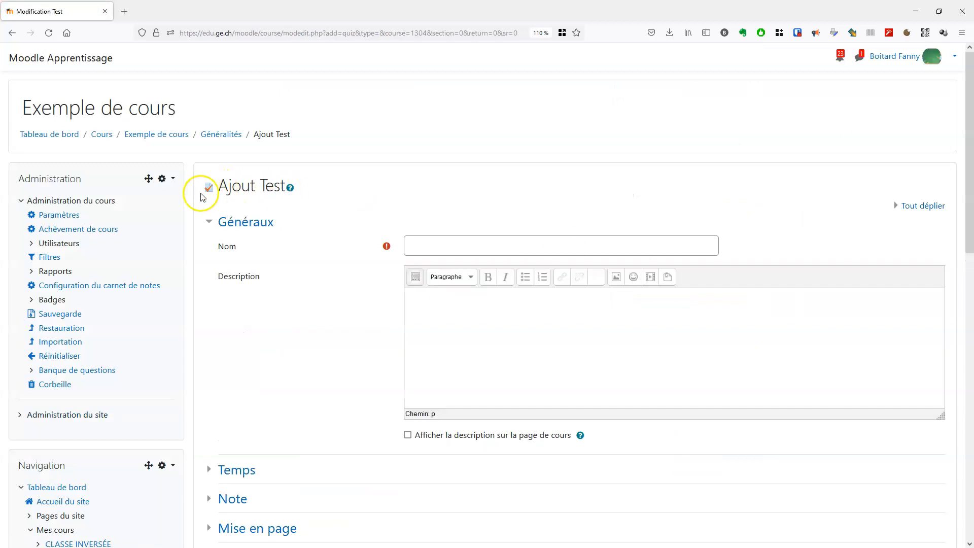
Name the test "Test sur les capitales" and describe it with "Voici un test sur les capitales. Bon travail!" plus a world map image.
click(475, 248)
text(Test sur les)
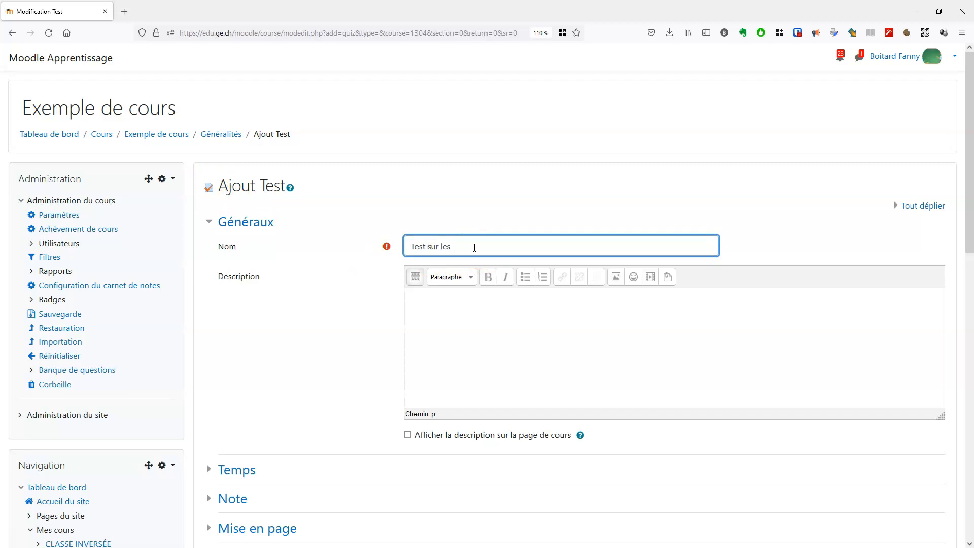
text( capitales)
click(522, 311)
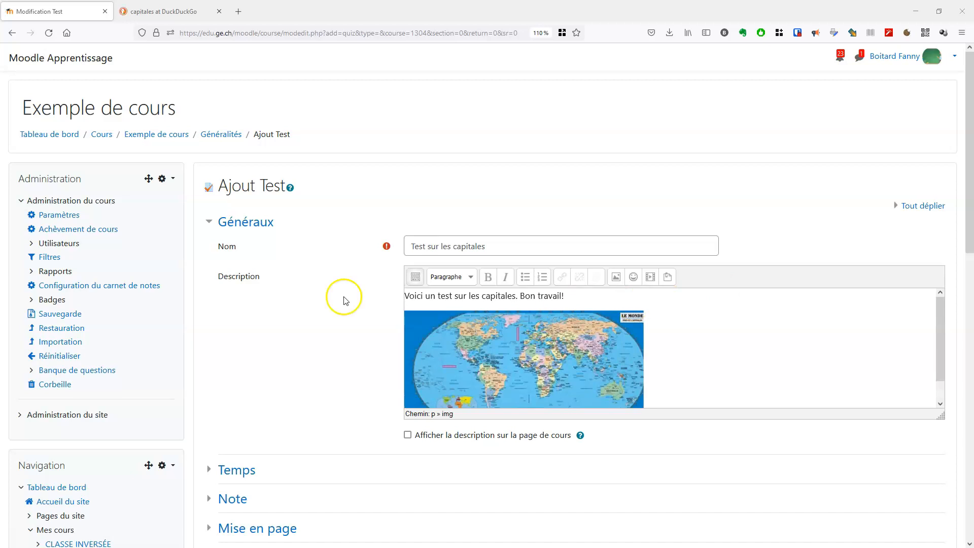
Enable the test's time limit (Temps disponible) and set it to 2 minutes.
scroll(334, 298, down, 5)
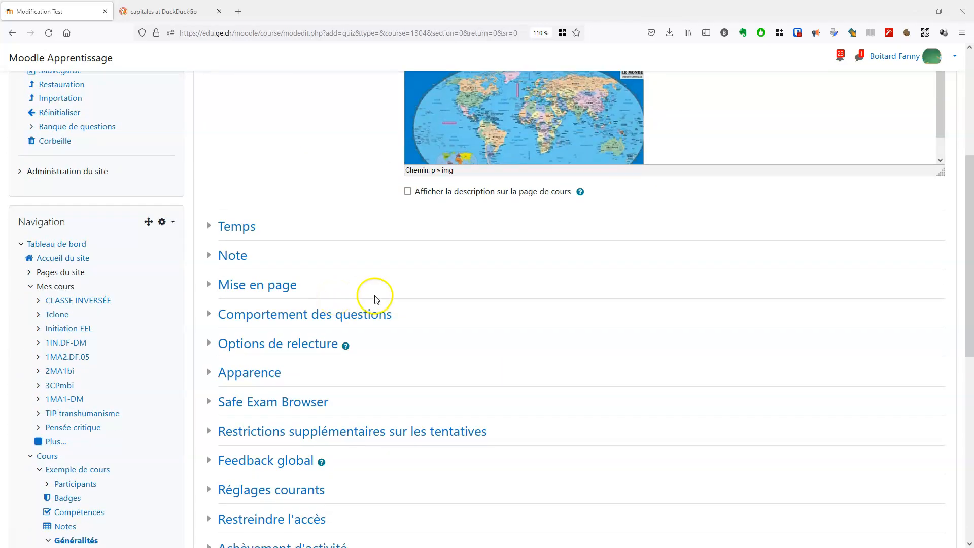
scroll(389, 293, up, 2)
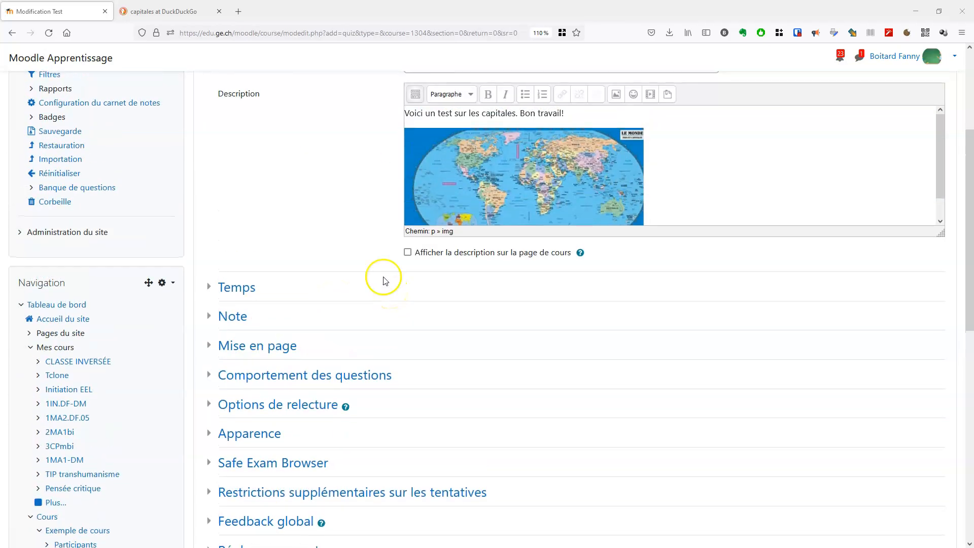
click(210, 292)
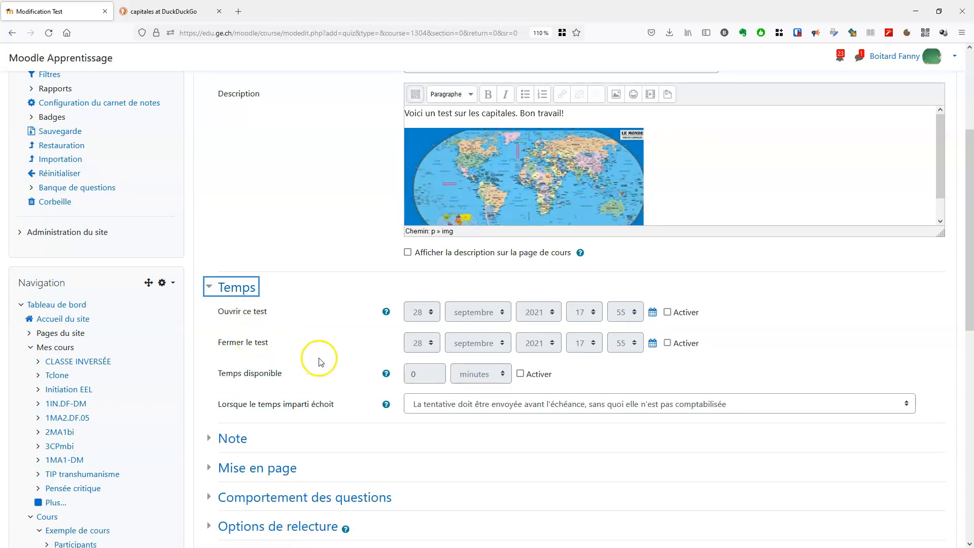
click(520, 374)
double_click(416, 374)
text(2)
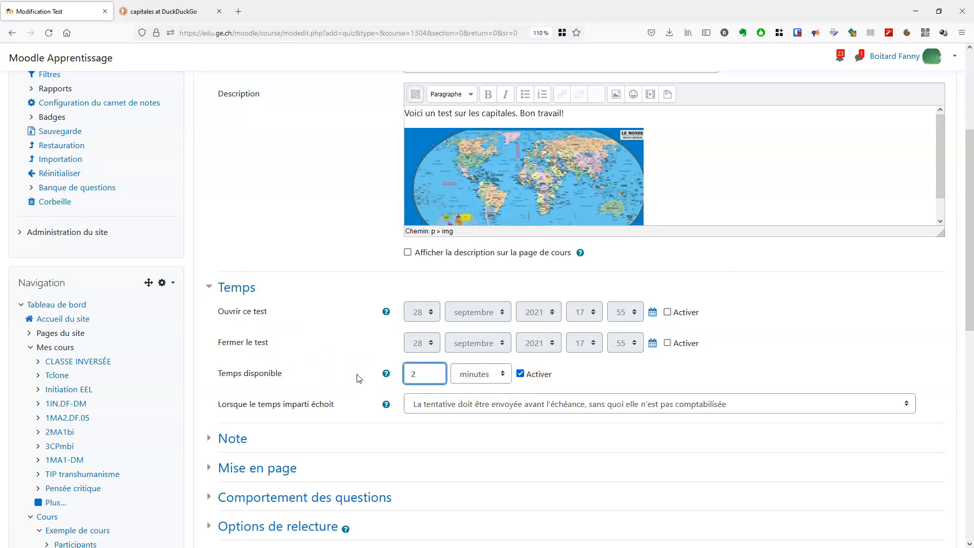
Set the behaviour when time expires to "La tentative en cours est envoyée automatiquement".
scroll(358, 378, down, 2)
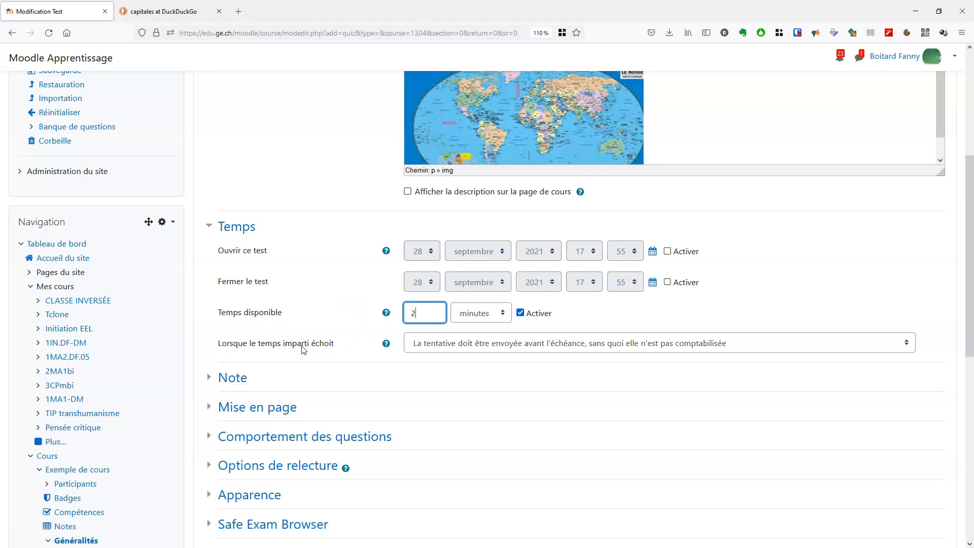
click(501, 347)
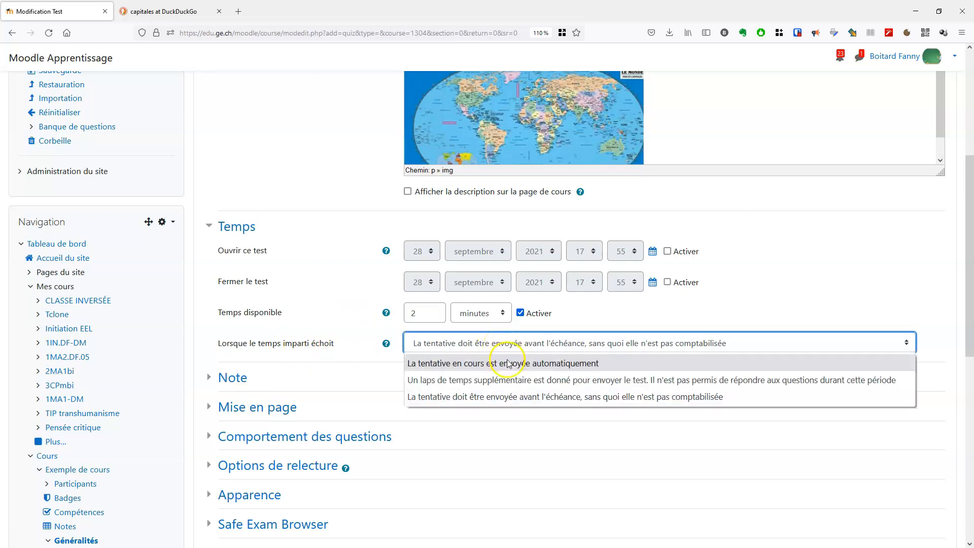
click(515, 363)
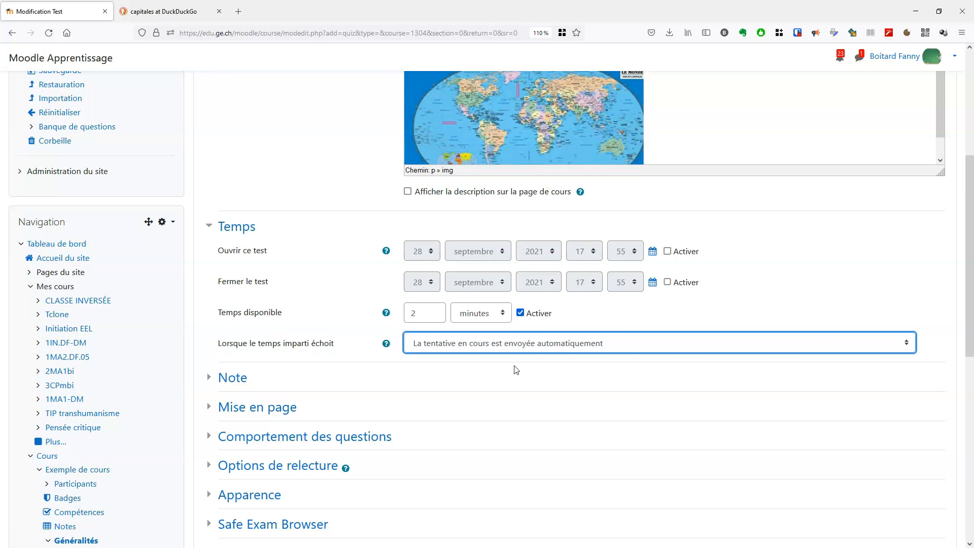
click(528, 355)
click(945, 340)
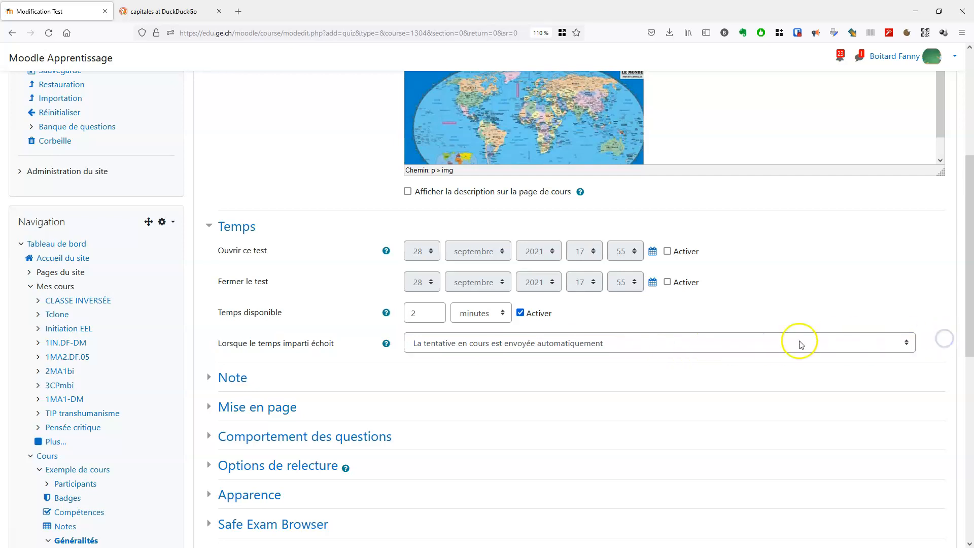
click(509, 345)
click(504, 342)
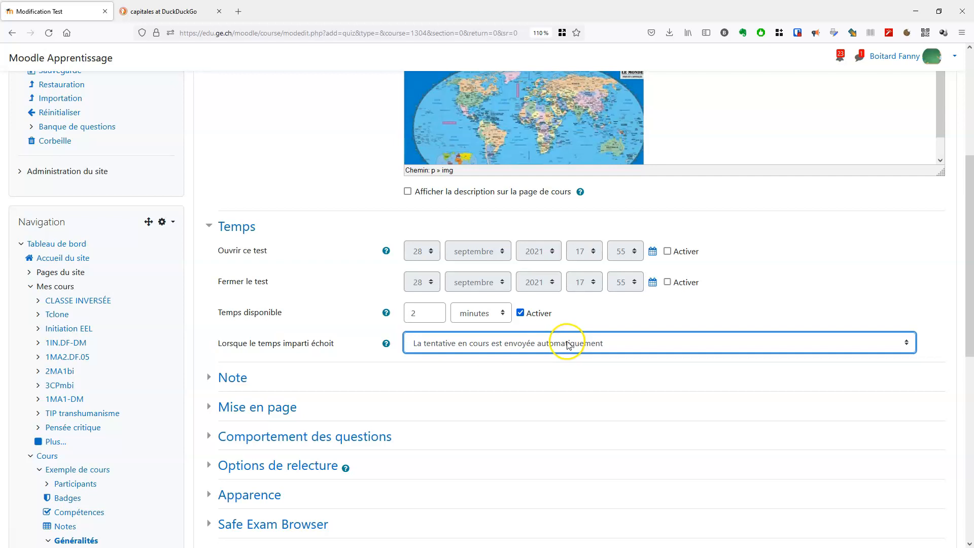
In the Note settings, limit the number of allowed attempts to 1.
click(240, 385)
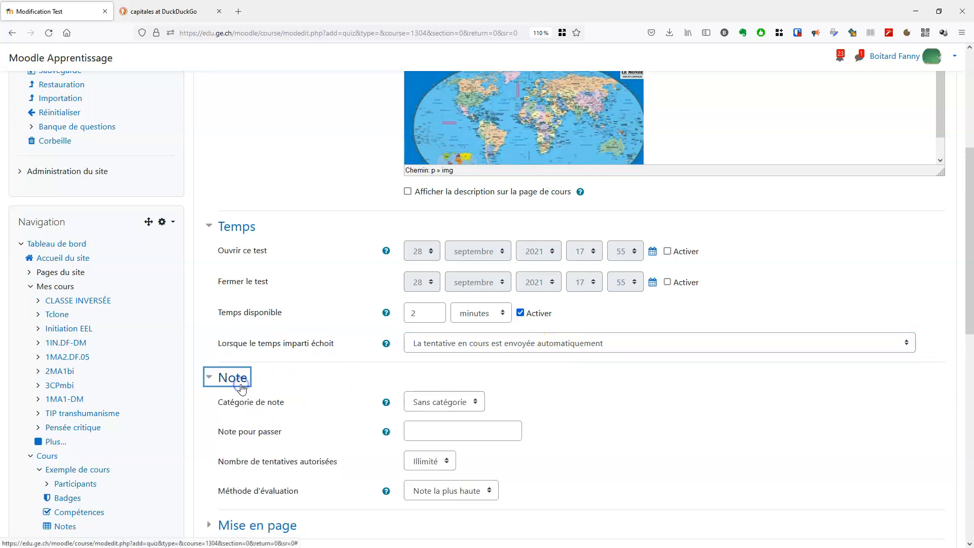
scroll(665, 406, down, 3)
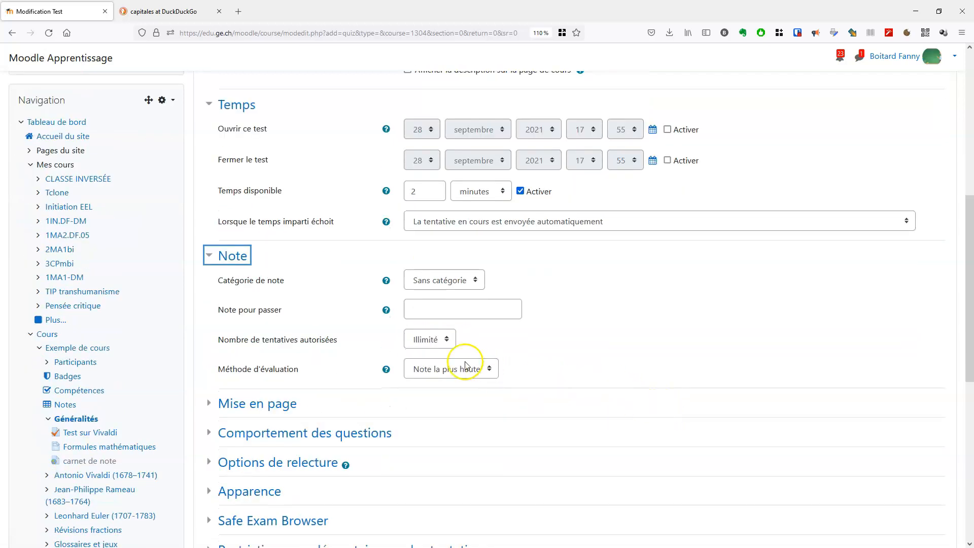
click(440, 341)
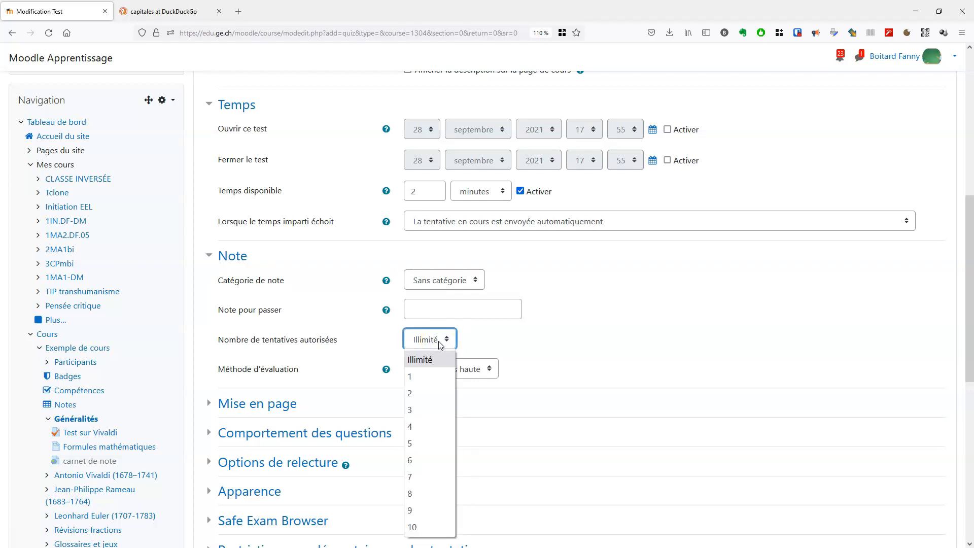
click(427, 378)
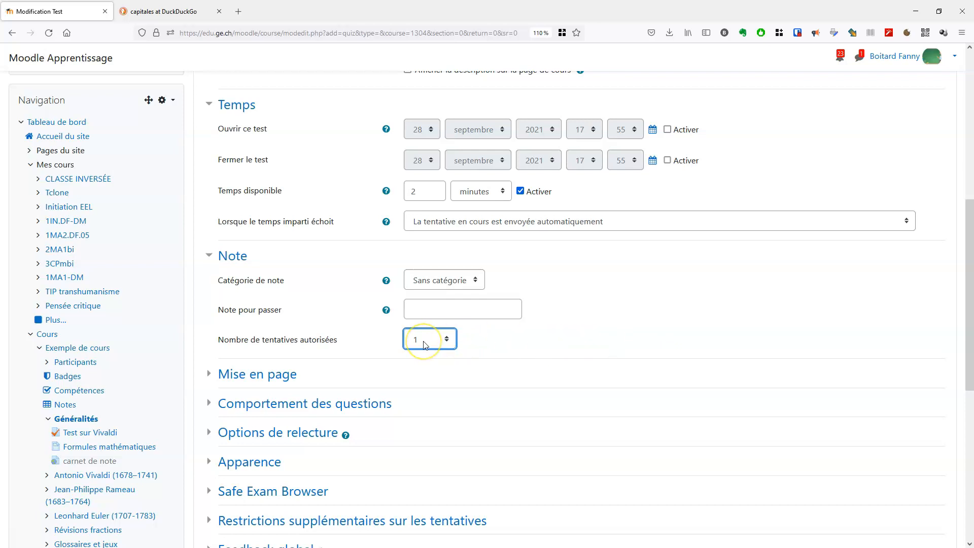
Examine the Comportement des questions settings and the Options de relecture for each stage of the attempt.
scroll(583, 385, down, 2)
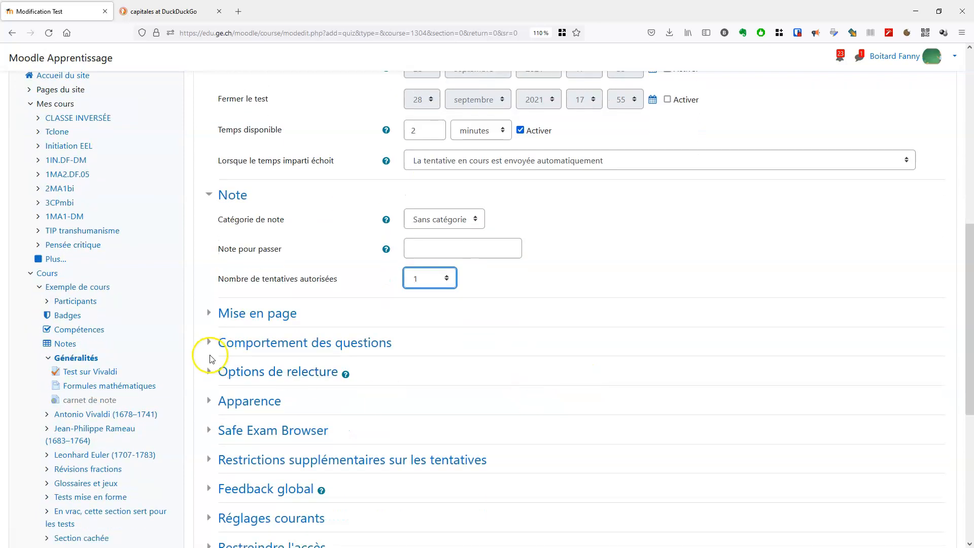
click(224, 340)
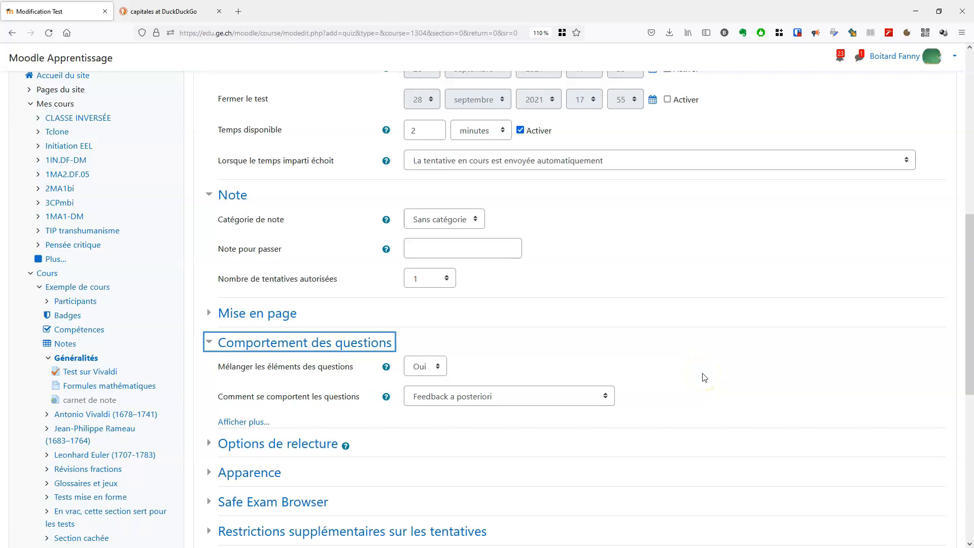
scroll(704, 378, down, 2)
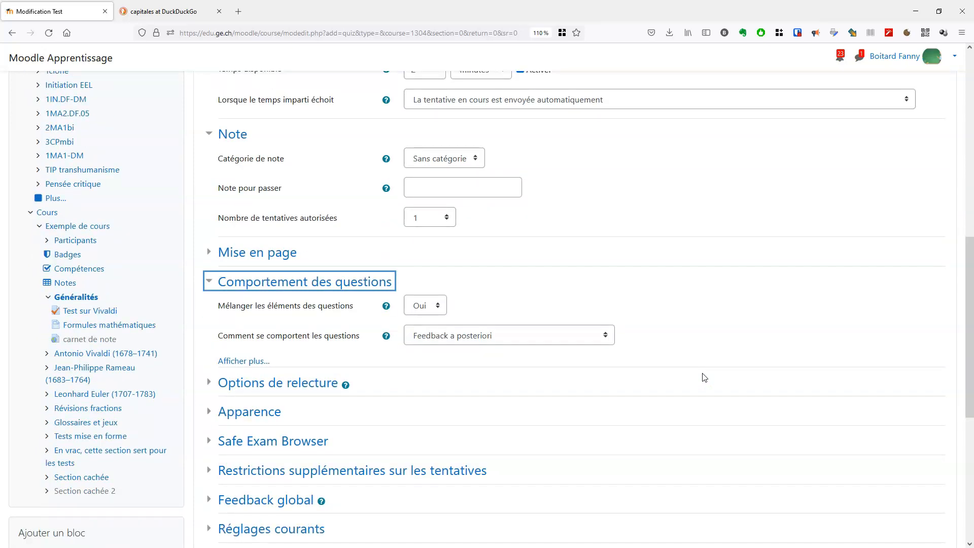
click(276, 383)
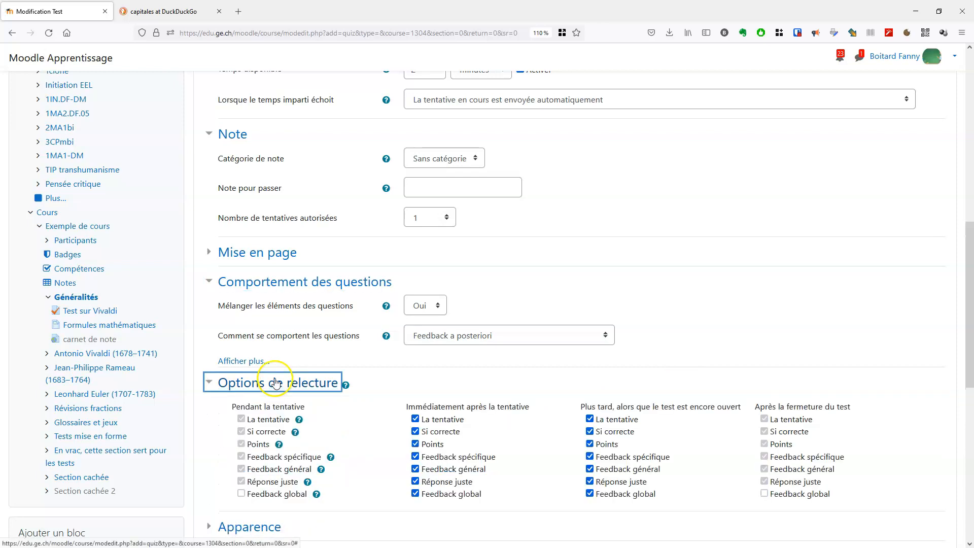
scroll(599, 406, down, 4)
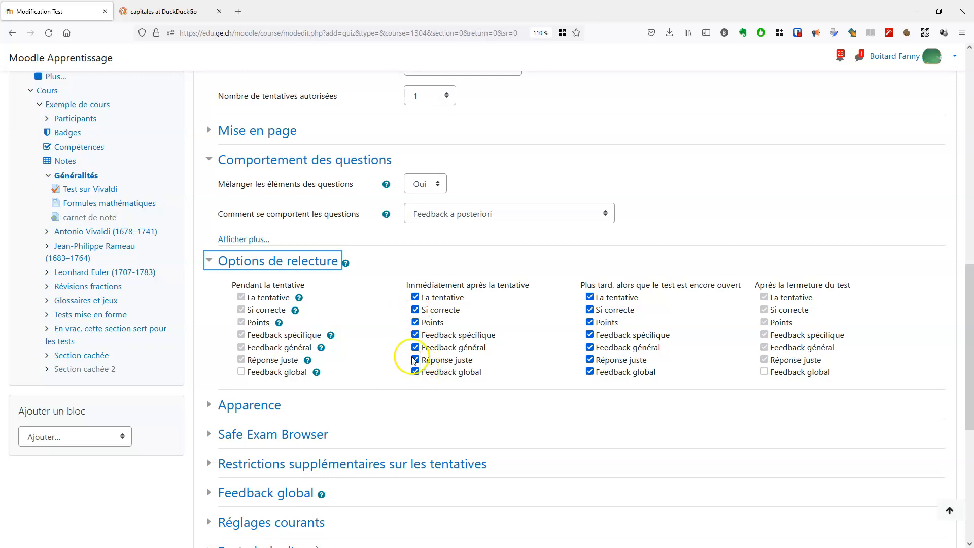
click(284, 260)
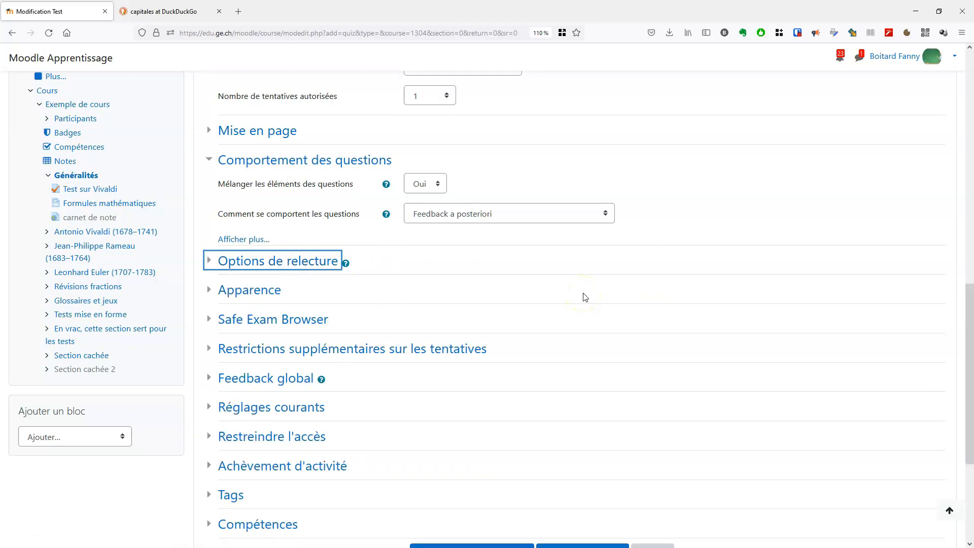
Go over the remaining test settings, then save the test and display it.
scroll(585, 297, down, 3)
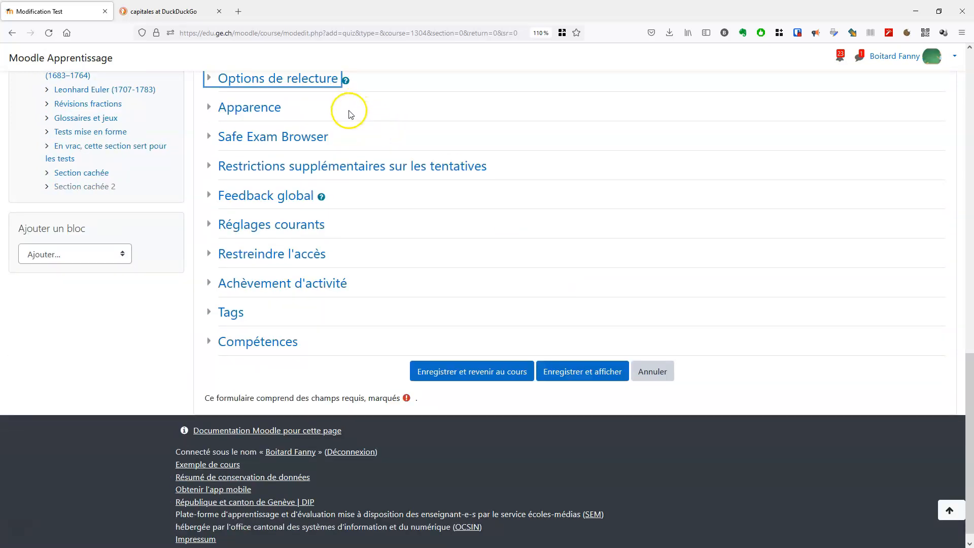
scroll(476, 323, up, 4)
scroll(479, 323, up, 3)
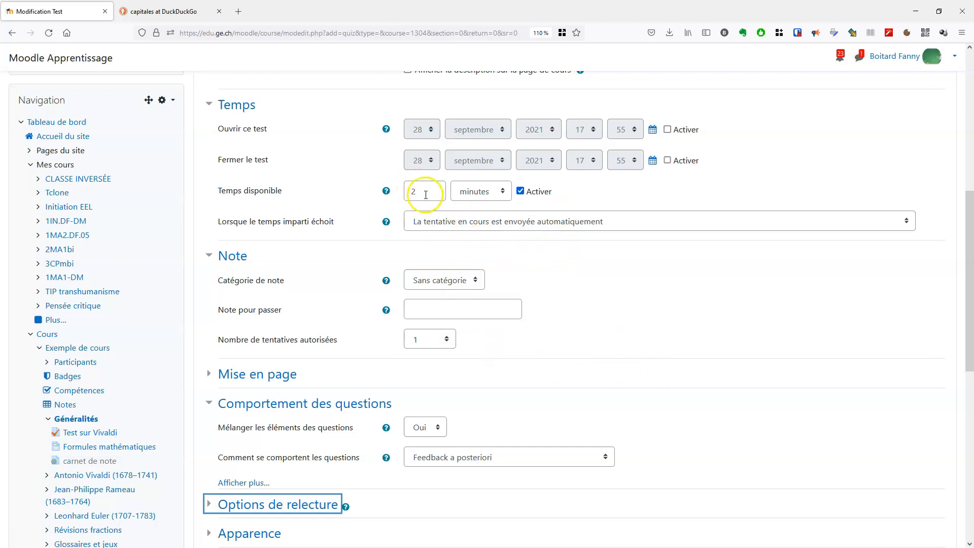
scroll(635, 362, down, 6)
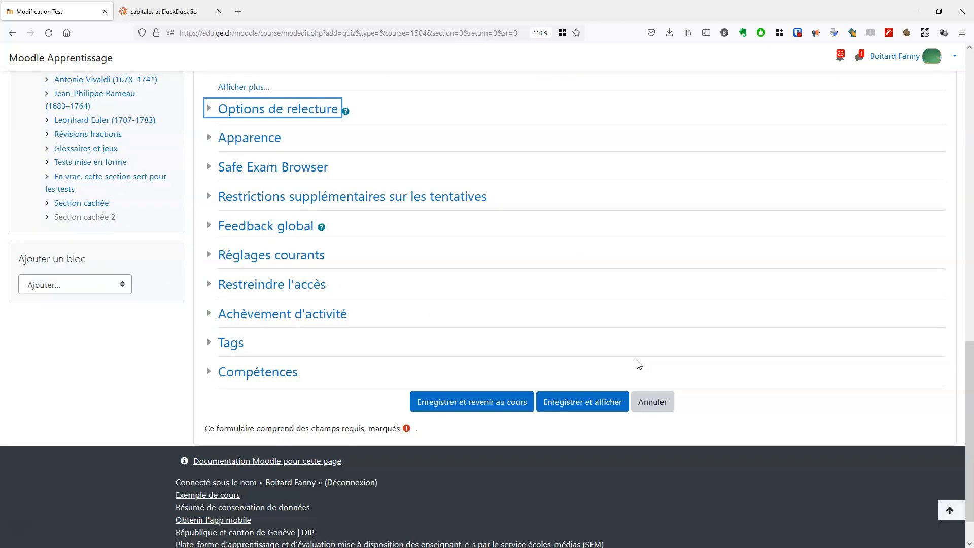
click(585, 406)
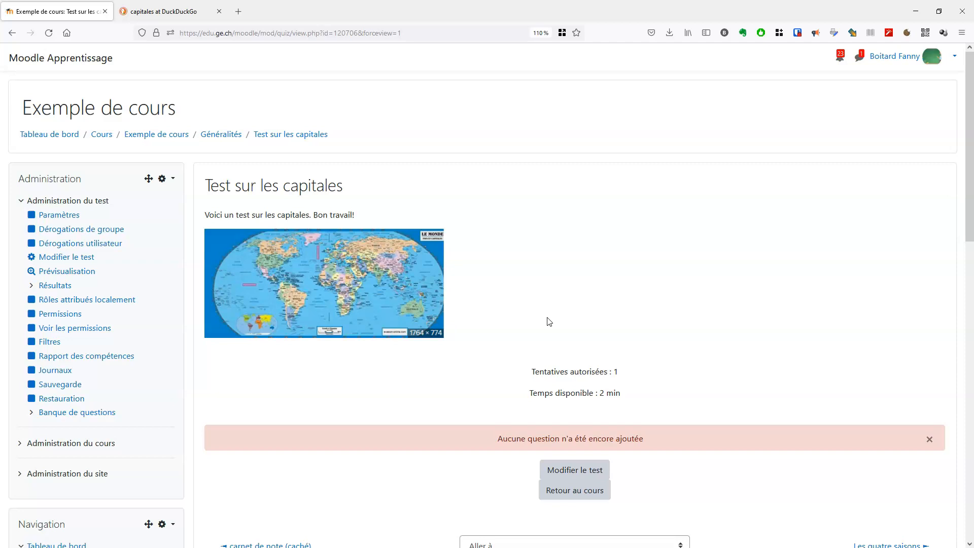
Open the capitals test for question editing and display the question bank's Capitales category as a source for adding questions.
click(65, 217)
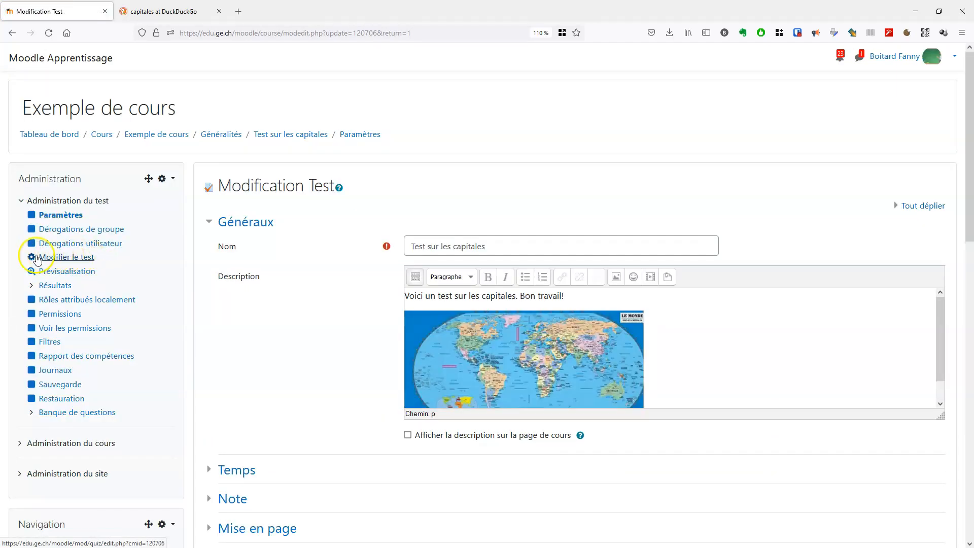
click(60, 259)
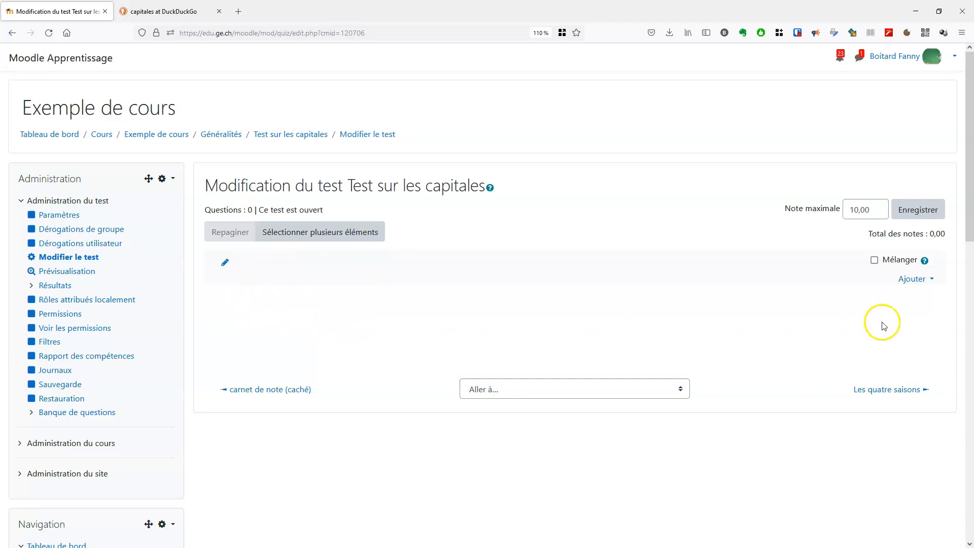
click(925, 281)
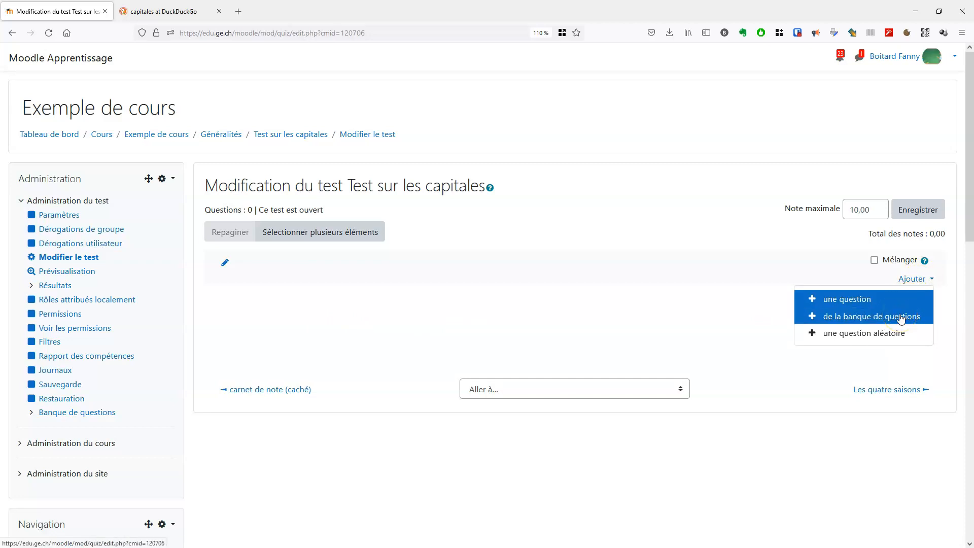
click(868, 302)
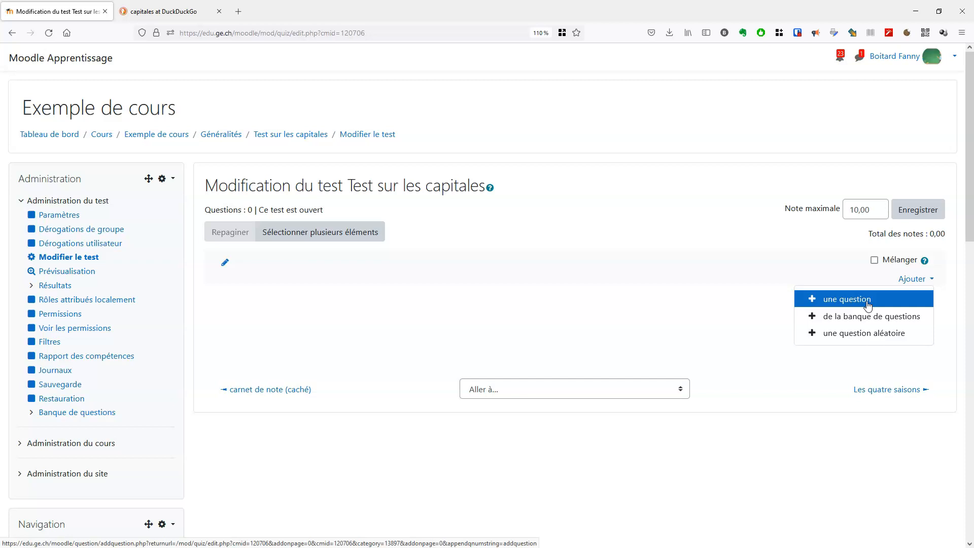
click(871, 316)
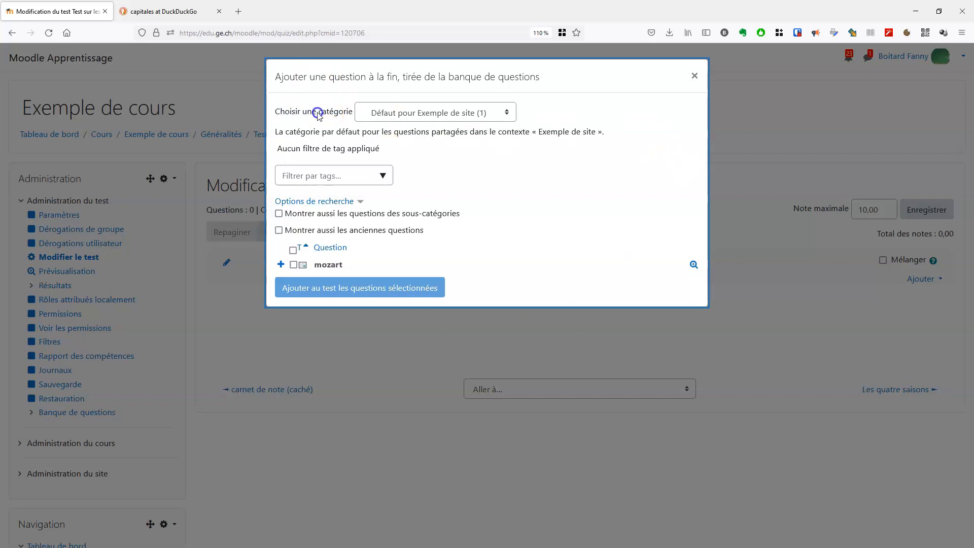
click(462, 114)
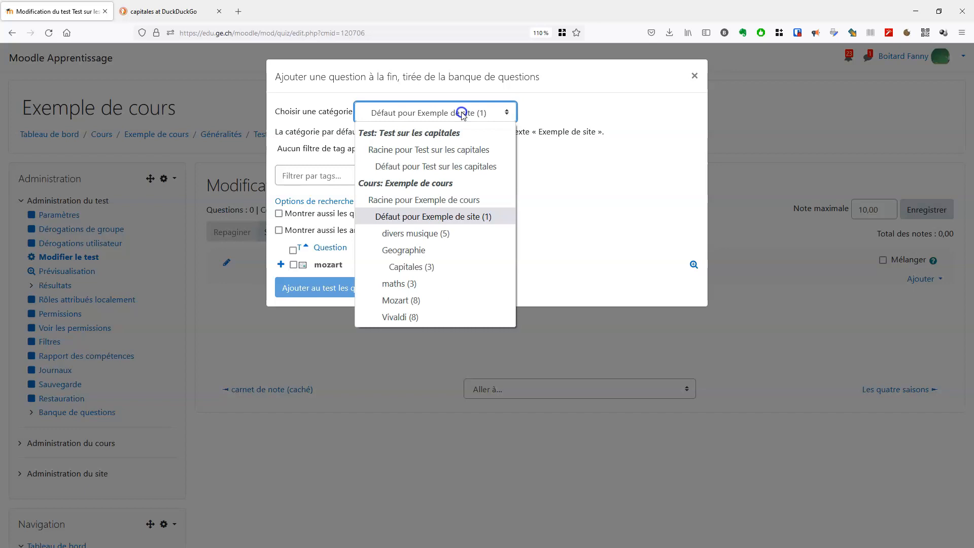
click(428, 267)
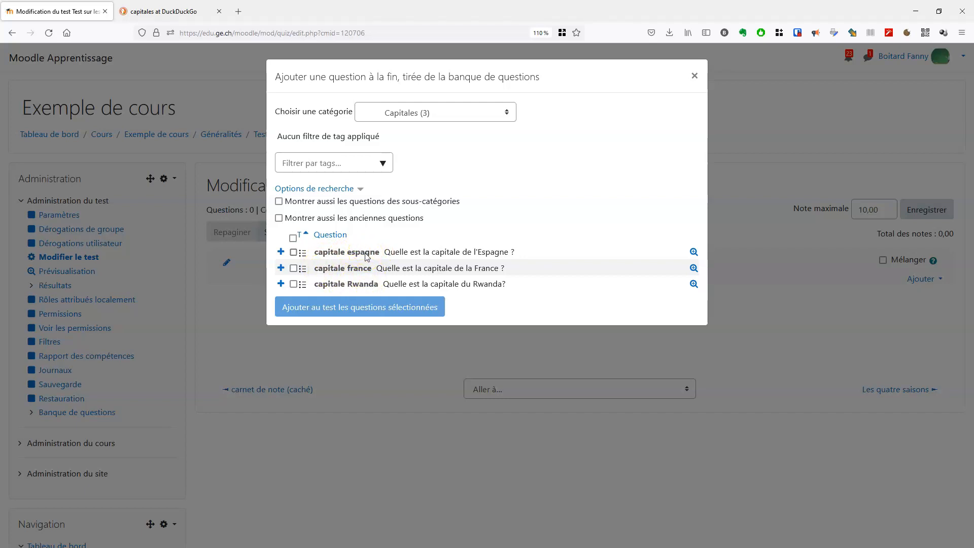
Preview the capitale espagne question, then add capitale espagne, capitale france and capitale Rwanda to the test.
click(693, 252)
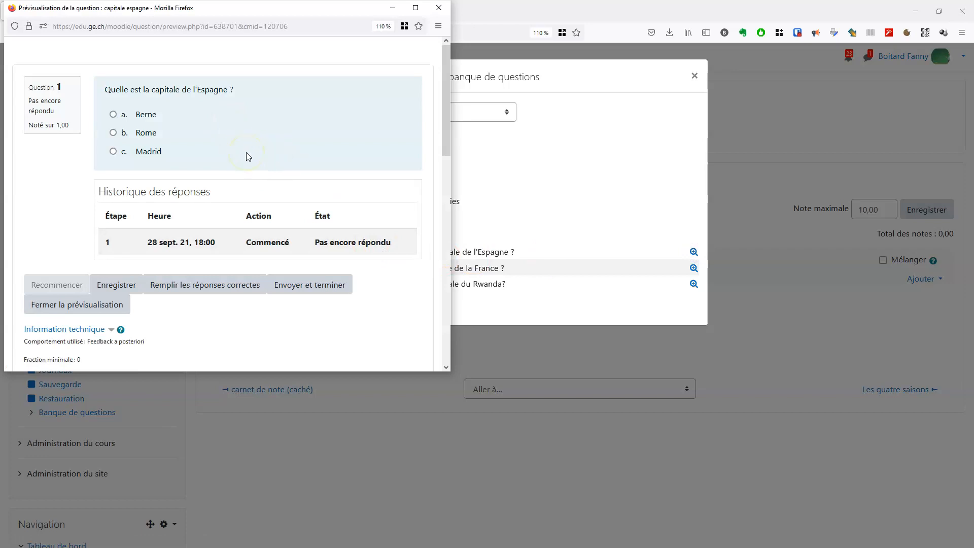
click(443, 9)
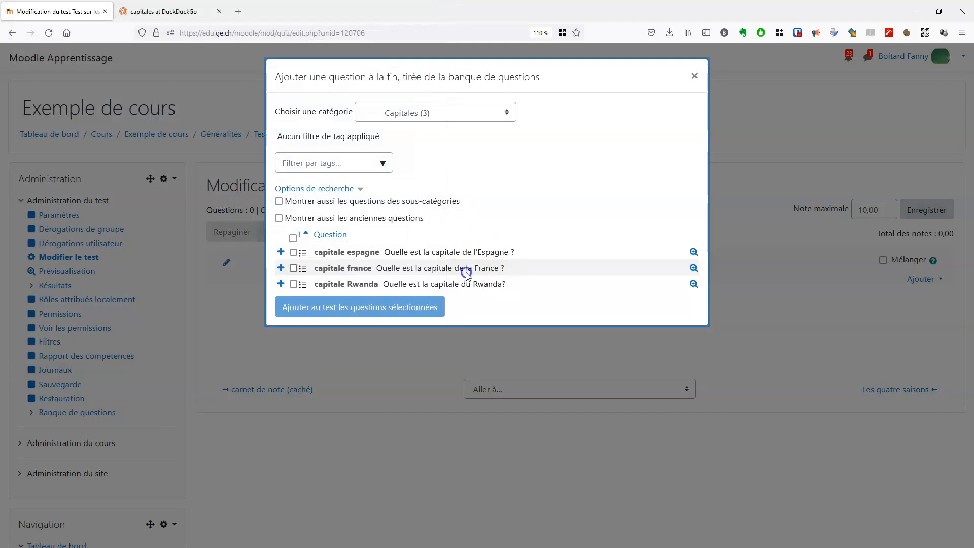
click(293, 252)
click(293, 268)
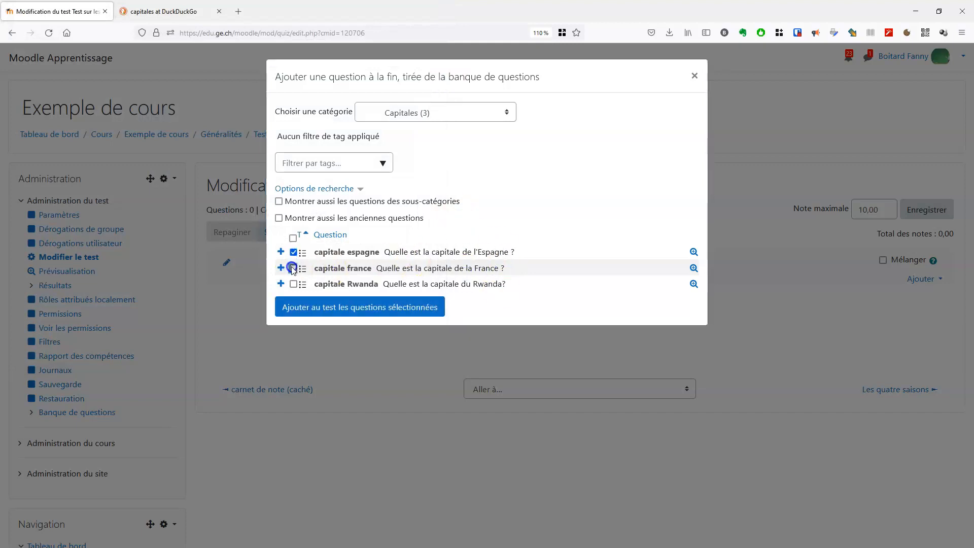
click(293, 284)
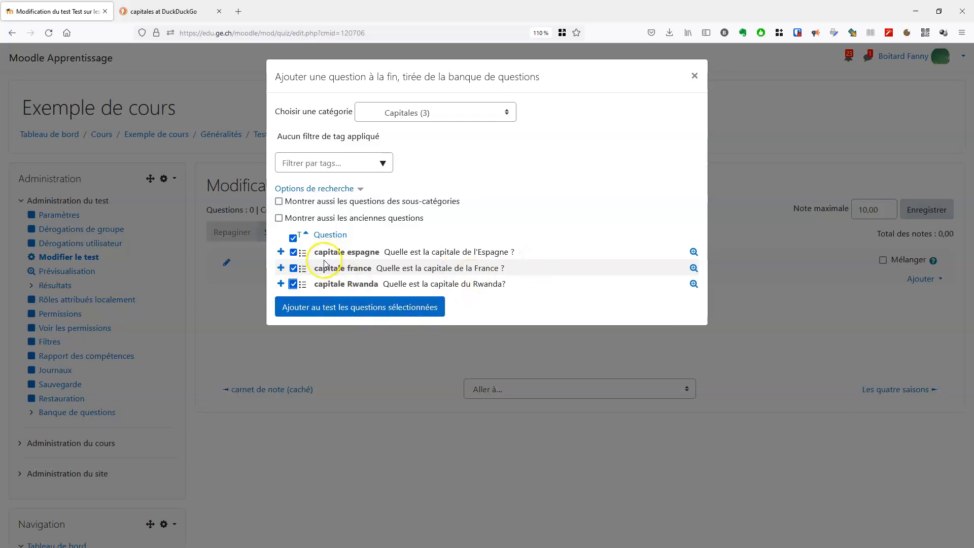
click(328, 309)
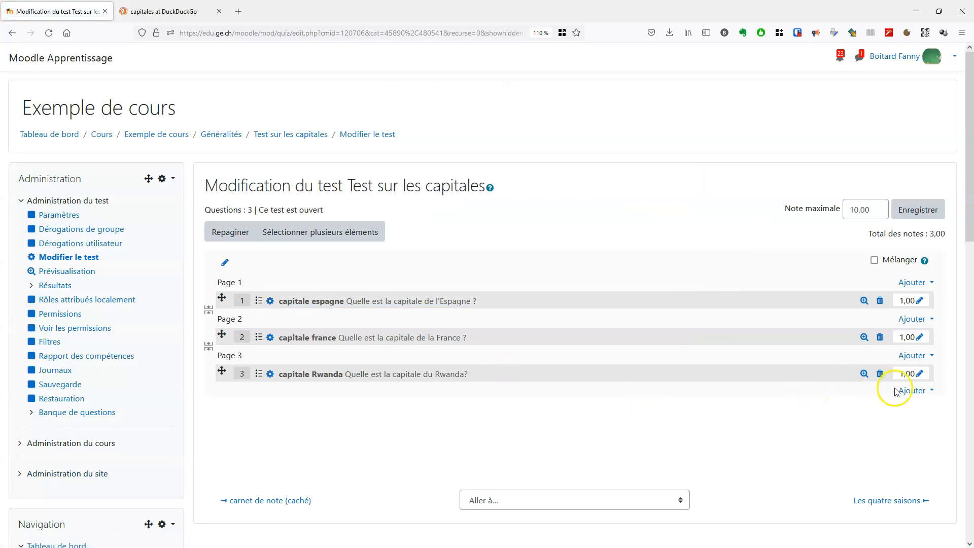
Add the question "Calculer 3 + 3 · 2" from the question bank's maths category to the end of the test.
click(908, 395)
click(882, 429)
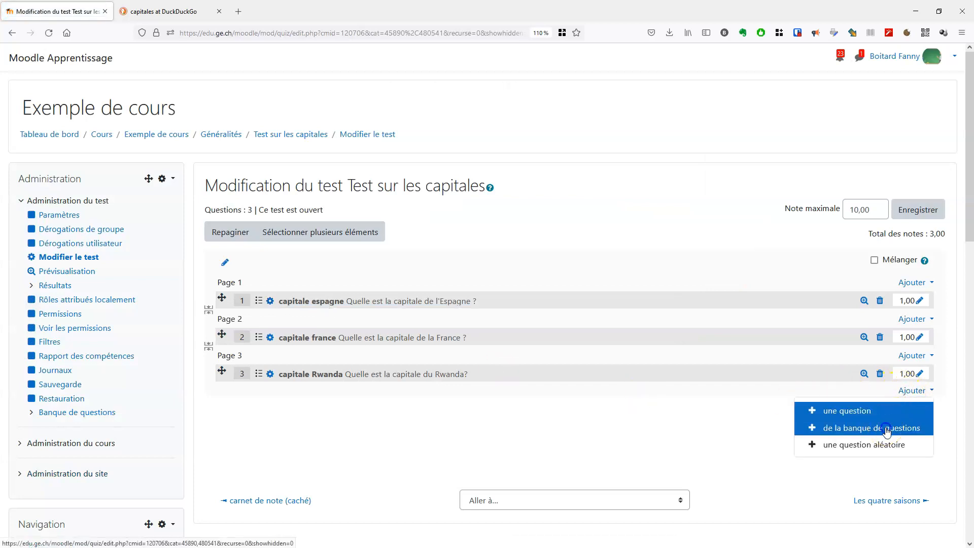
click(433, 113)
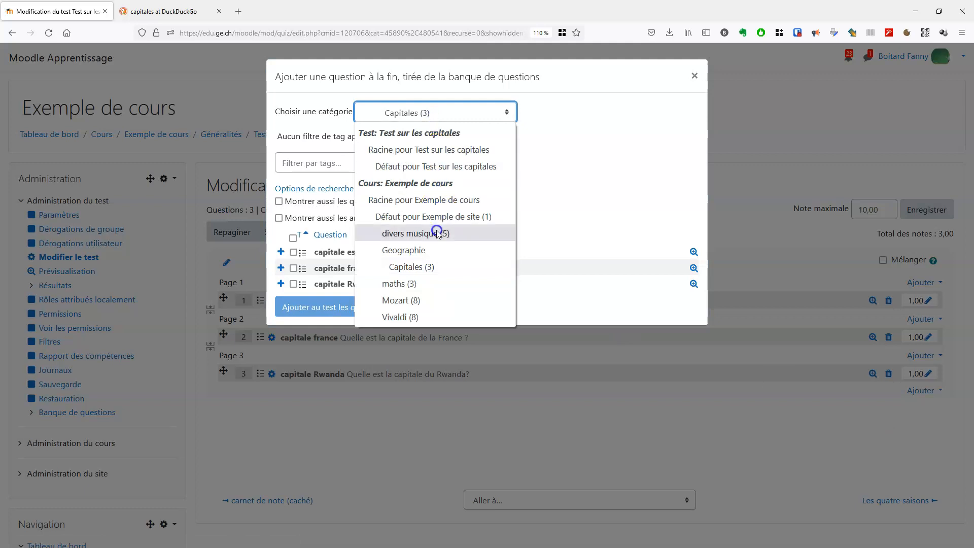
click(428, 284)
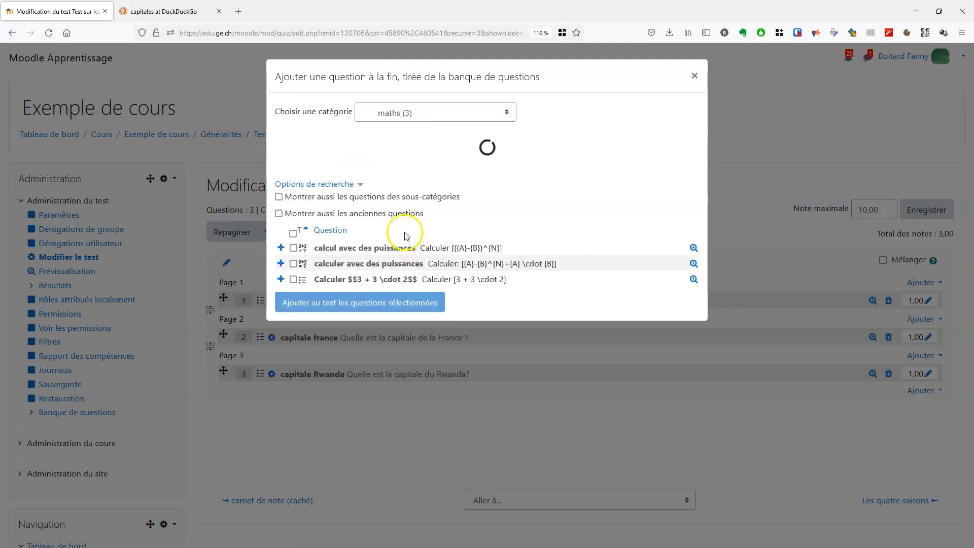
click(293, 285)
click(419, 314)
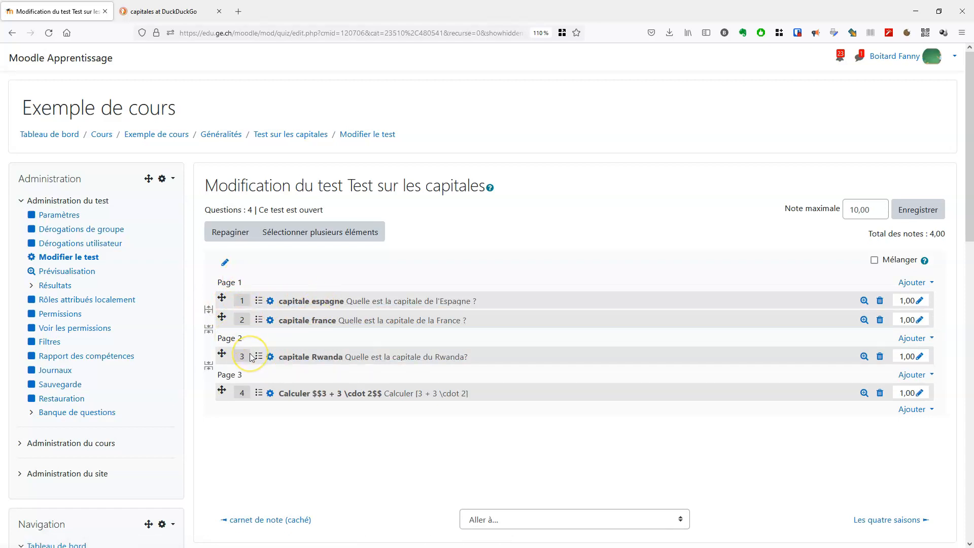
Insert a page break between the capitale espagne and capitale france questions, and enable Mélanger for the question order.
click(208, 309)
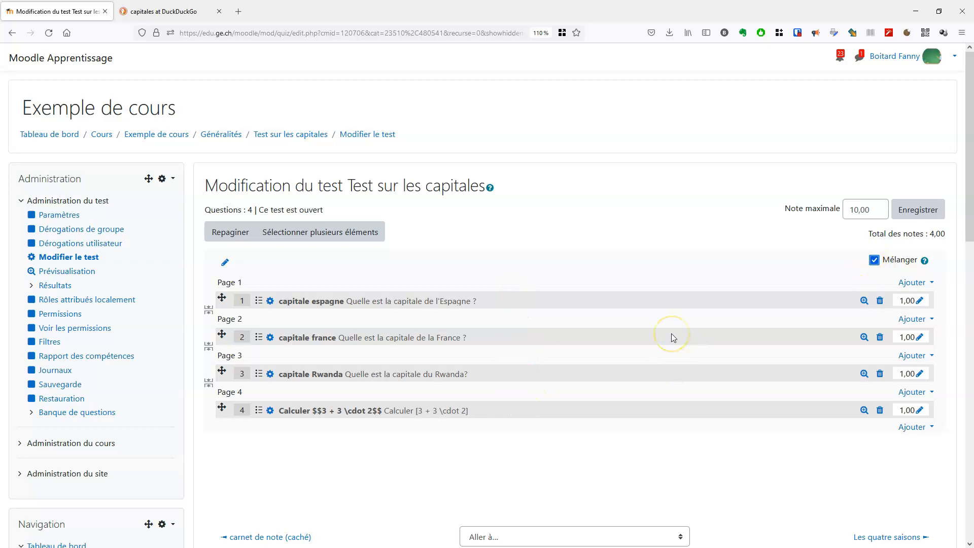
Set the mark of the capitale Rwanda question to 2.
click(920, 374)
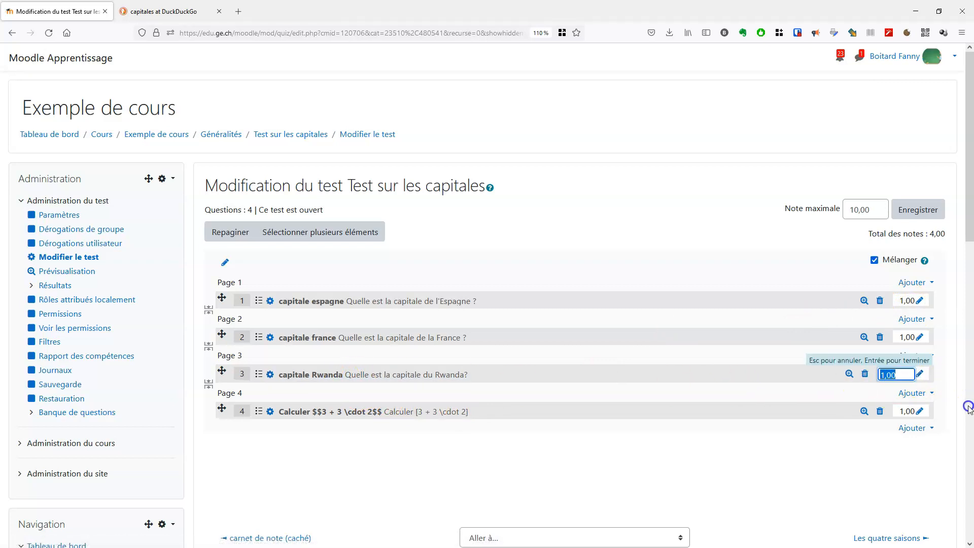
click(922, 375)
text(2)
key(Return)
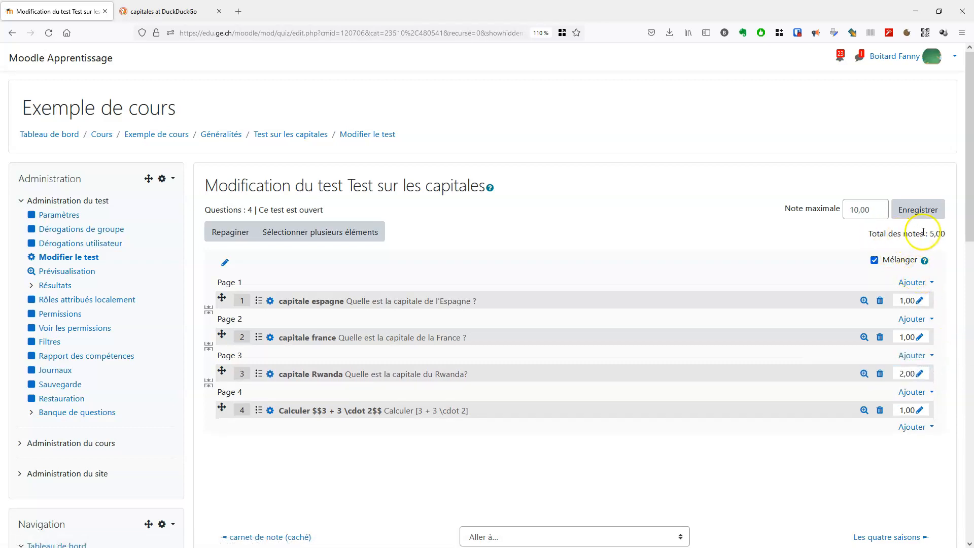
Set the mark of the capitale Rwanda question to 3 and that of the "Calculer 3 + 3 · 2" question to 2.
click(919, 373)
text(3)
key(Return)
click(920, 410)
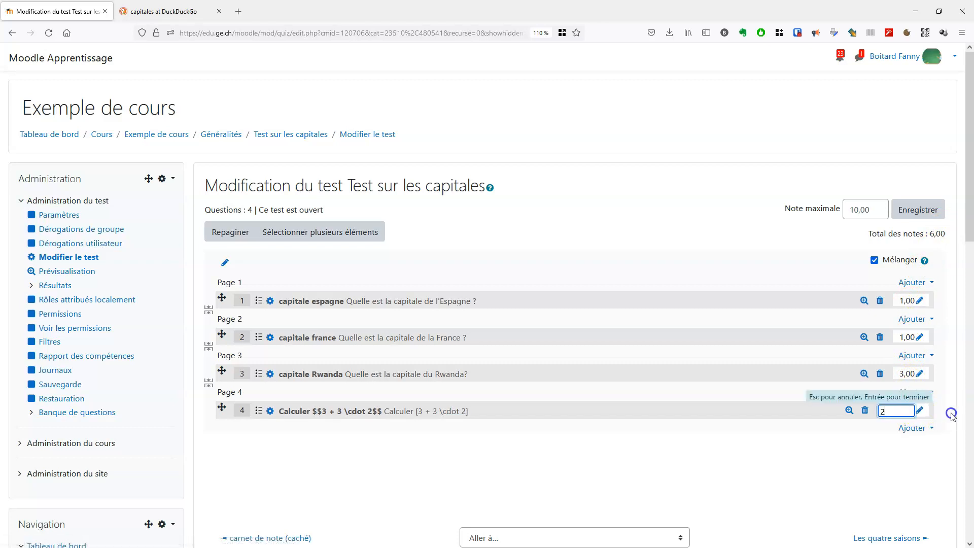
text(2)
key(Return)
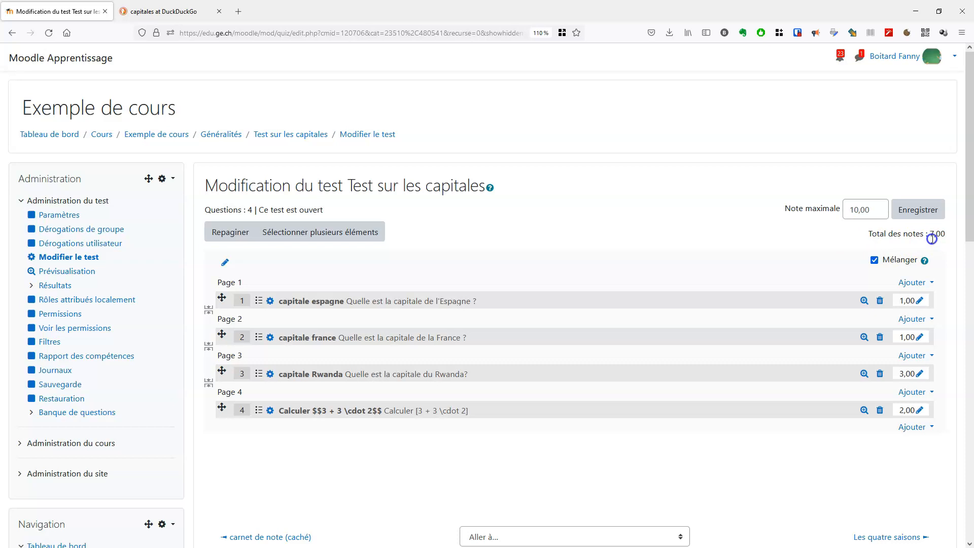
Set the test's Note maximale to 100,00 and save it.
click(859, 211)
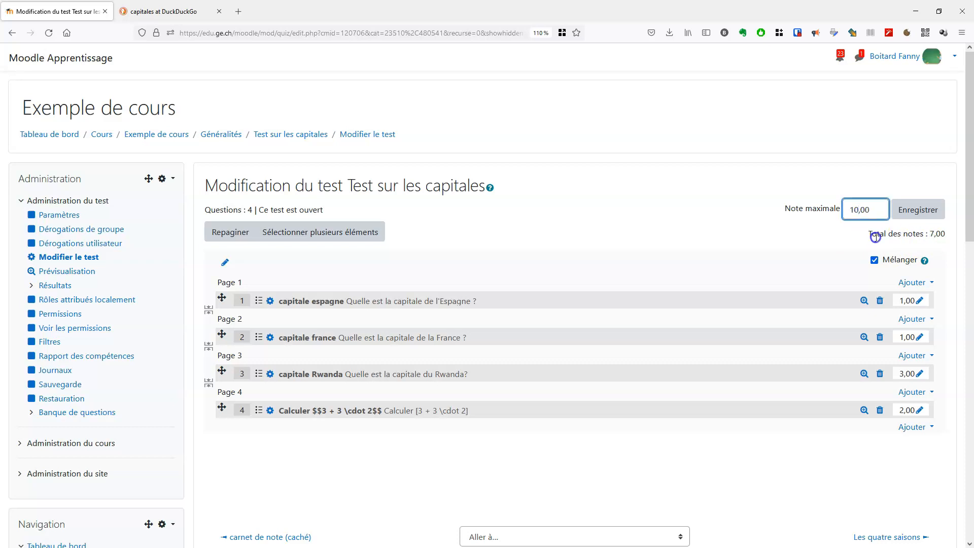
text(0)
click(807, 244)
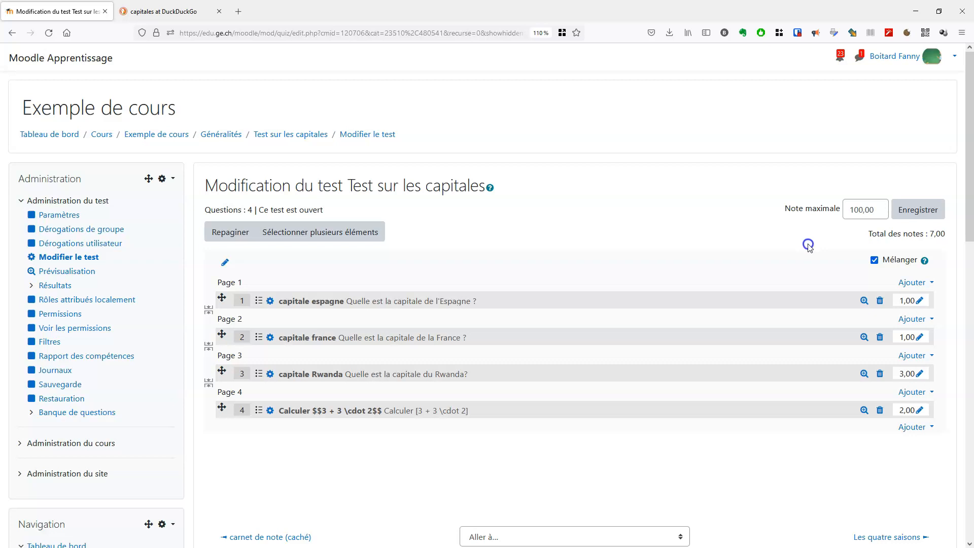
click(929, 210)
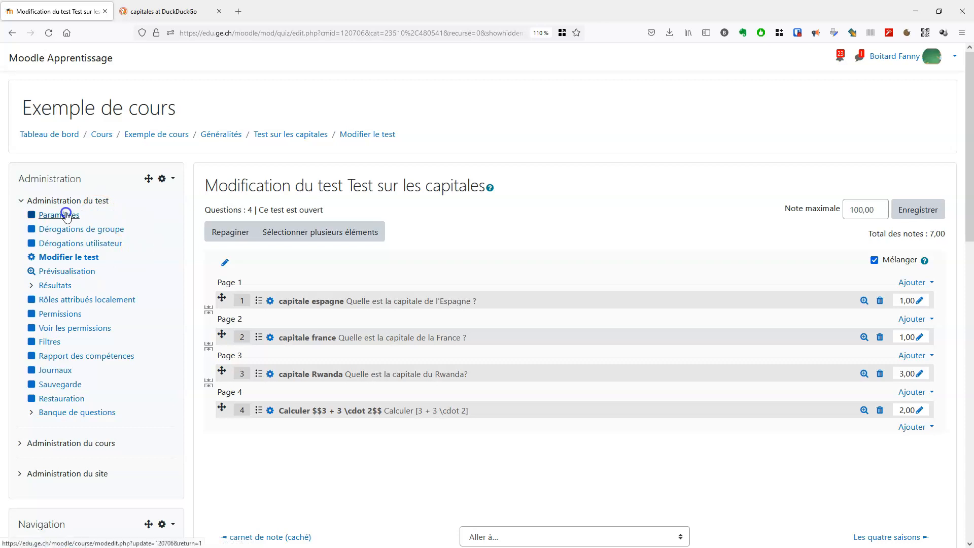
Start a preview attempt of the test and answer Marseille to the question on the capital of France.
click(85, 272)
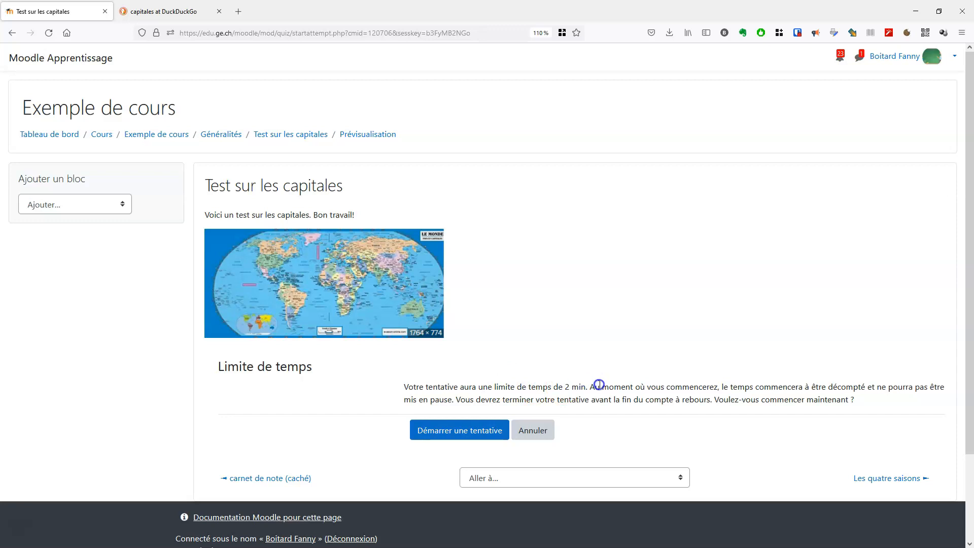
click(493, 429)
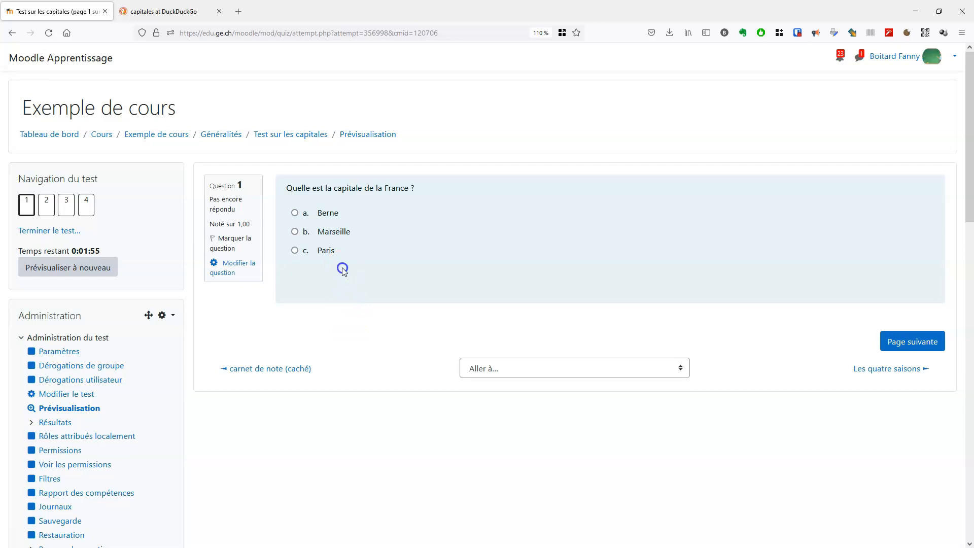
click(295, 231)
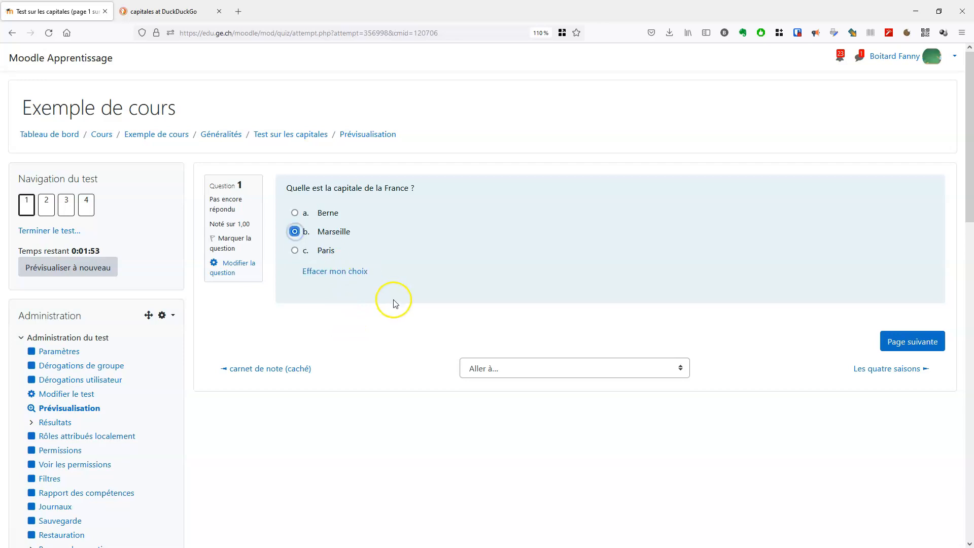
click(889, 338)
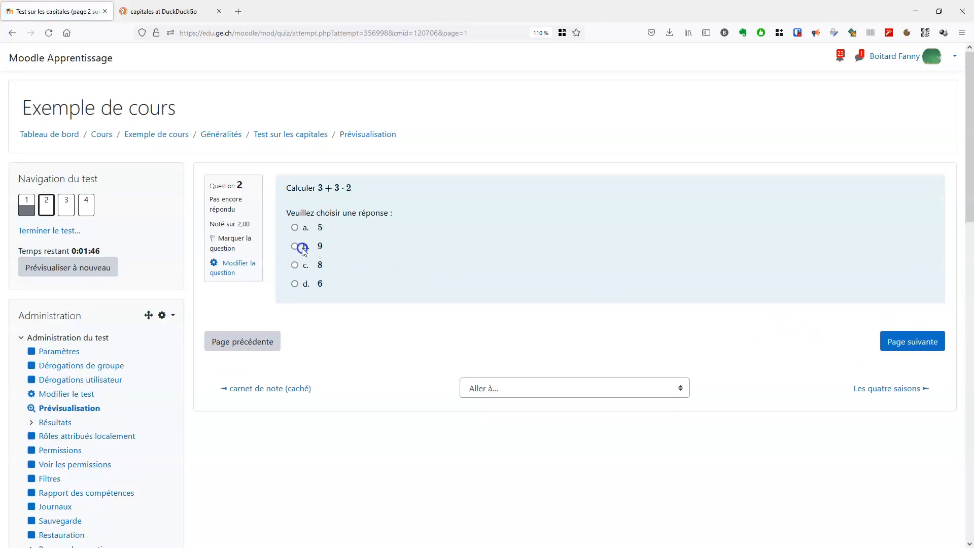
Answer 9 to the calculation, Rome for the capital of Spain and option a for the last question, completing the preview attempt.
click(306, 249)
click(885, 358)
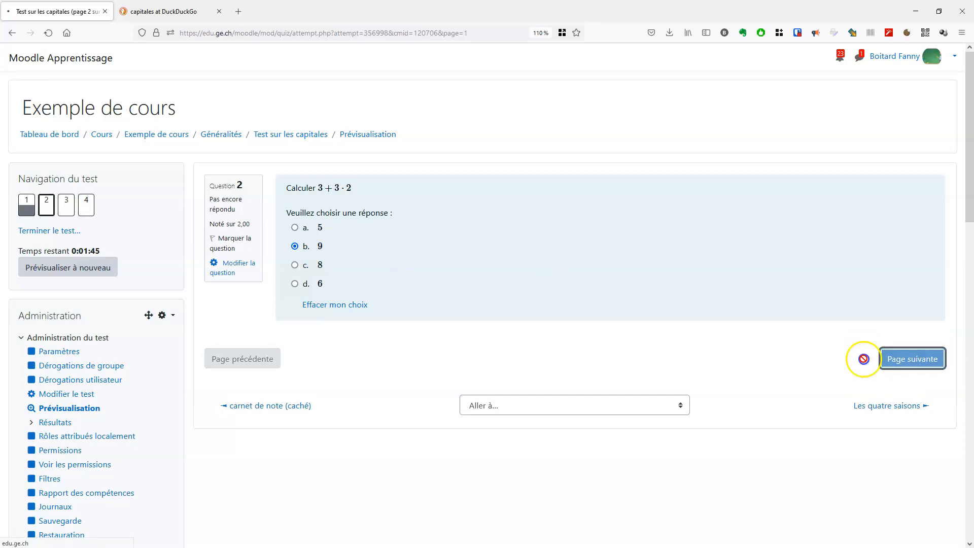
click(296, 250)
click(912, 341)
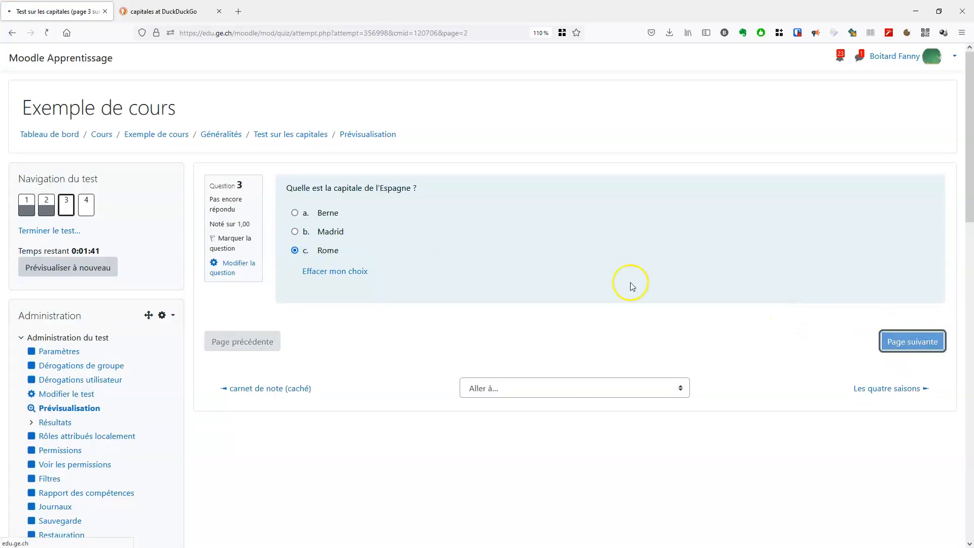
click(296, 214)
click(889, 339)
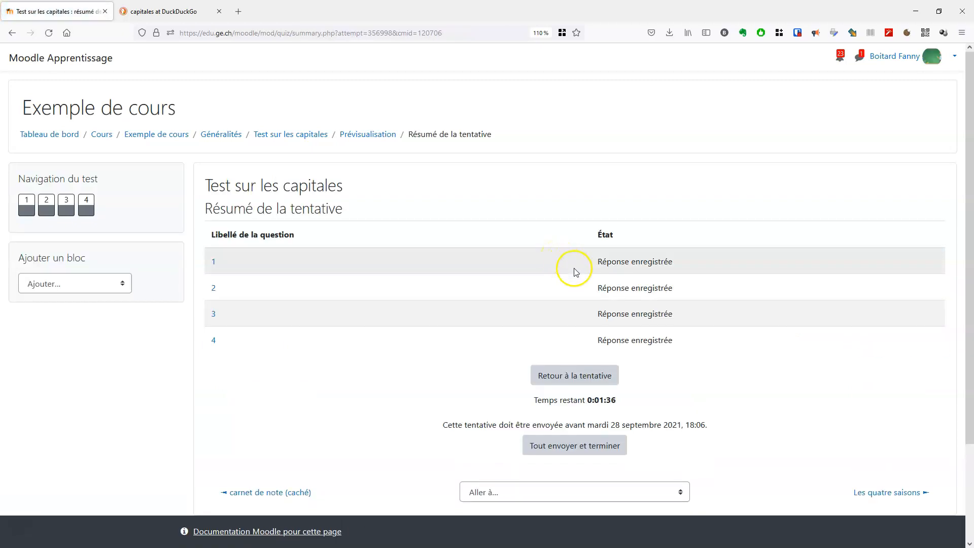
Submit and finish the preview attempt, then review the grade, feedback and correct answers for its questions.
click(584, 447)
click(441, 372)
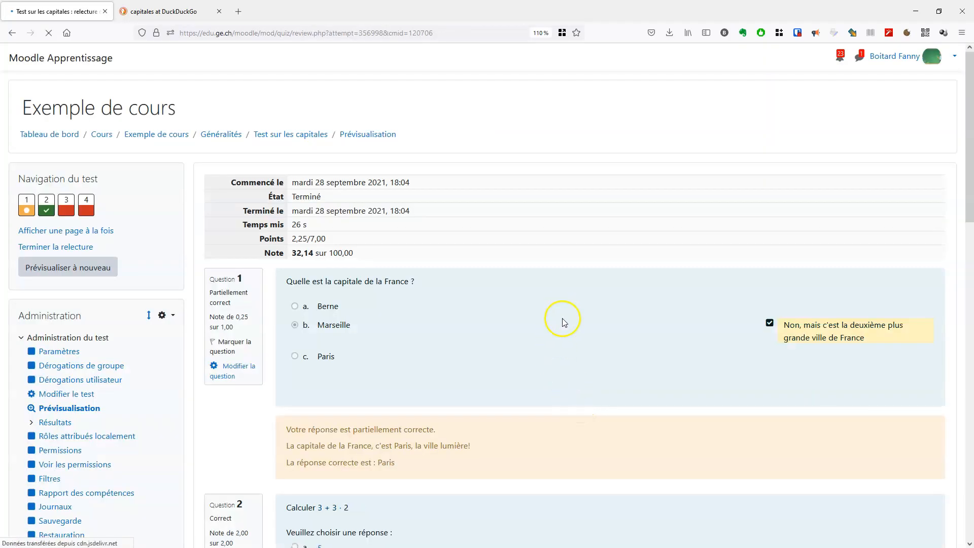
scroll(564, 323, down, 3)
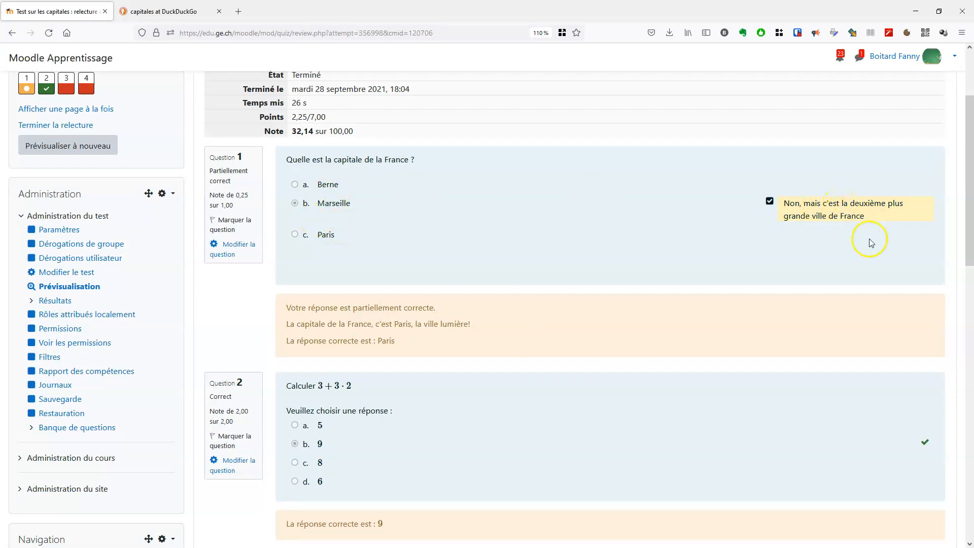
scroll(638, 323, down, 10)
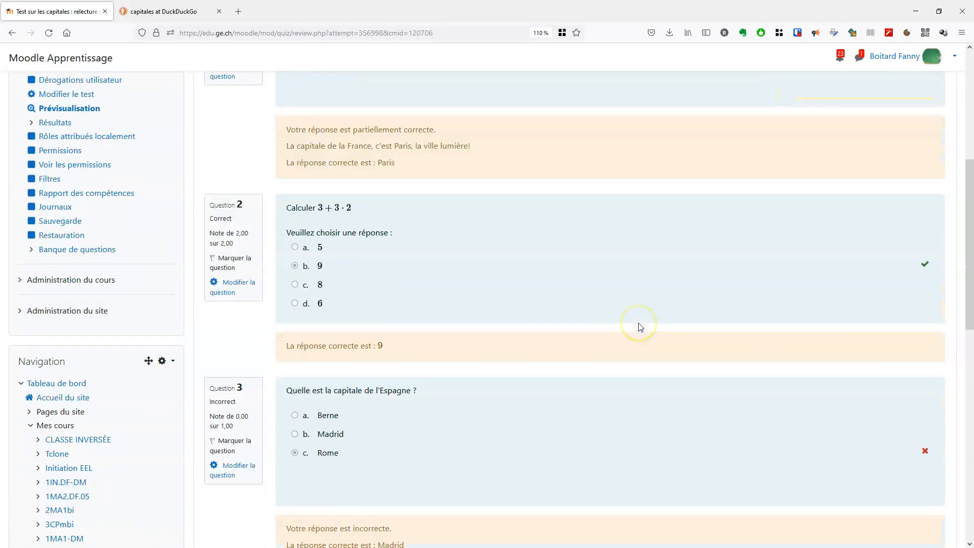
scroll(521, 356, up, 10)
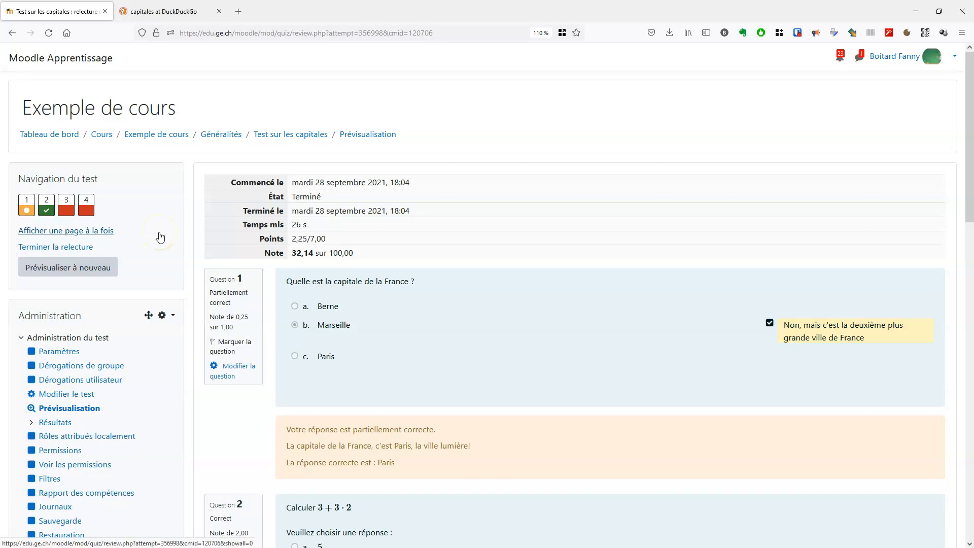
Return to the Exemple de cours page, hide "Test sur les capitales" from students and check its remaining visibility options.
click(162, 135)
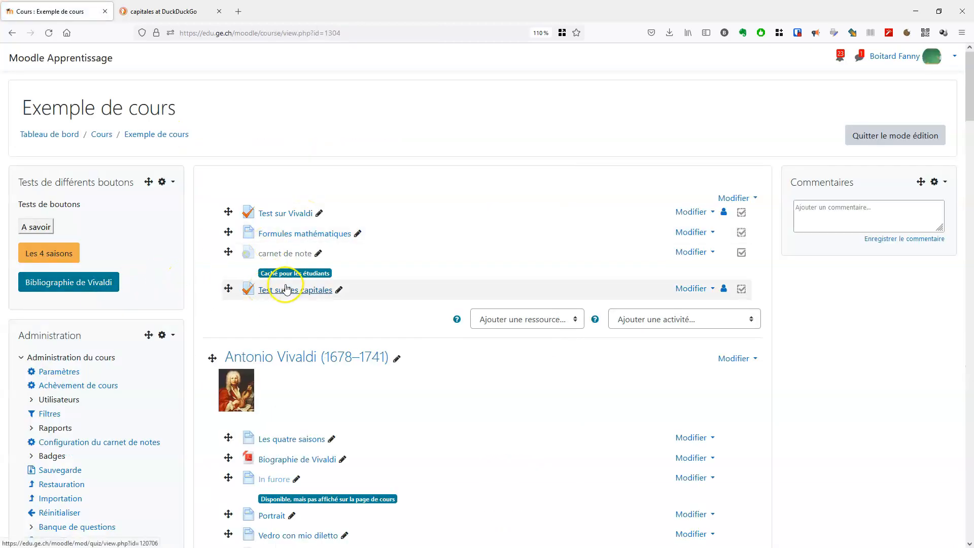
click(700, 289)
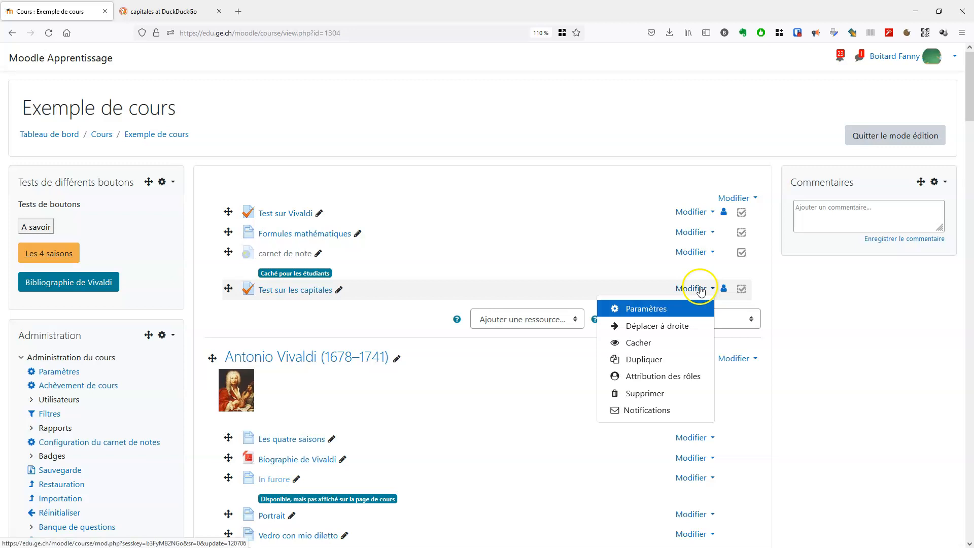
click(677, 343)
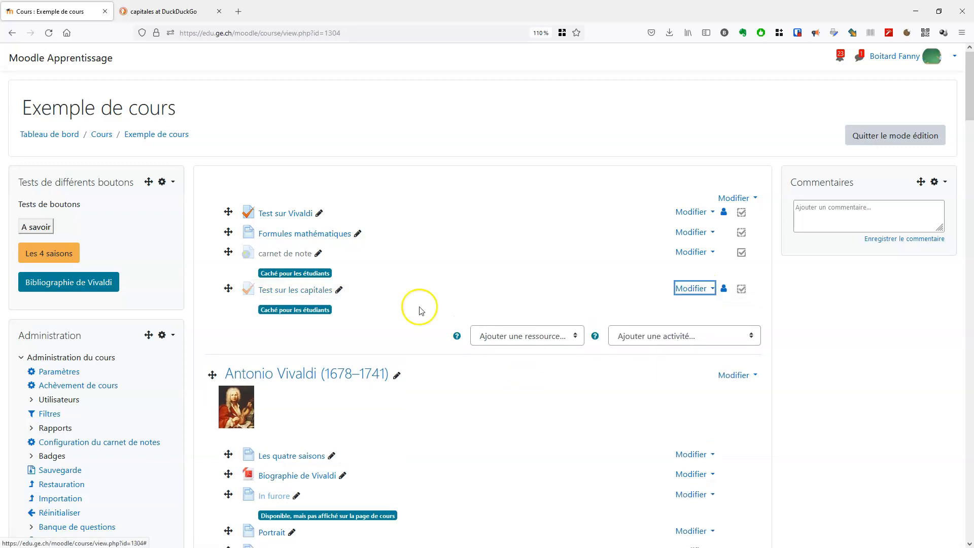
click(695, 293)
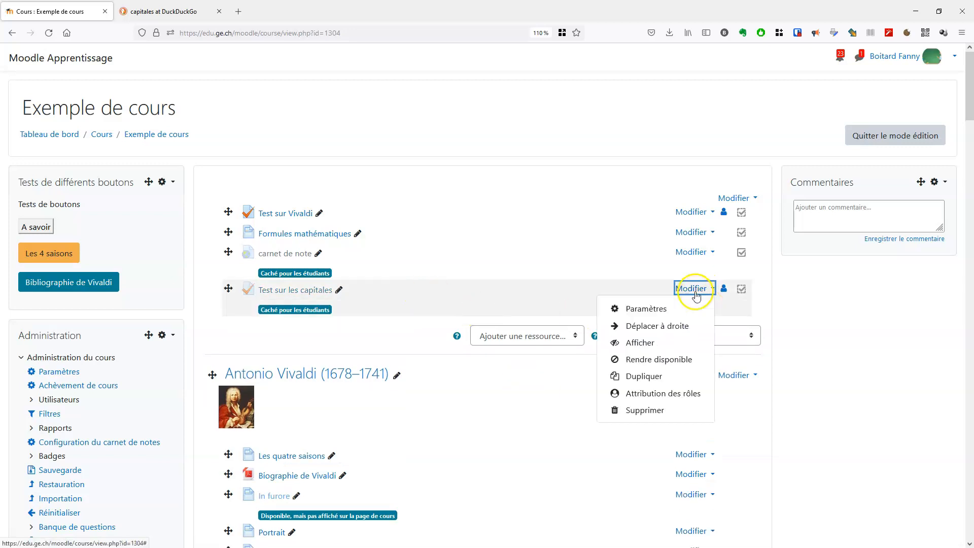
click(843, 322)
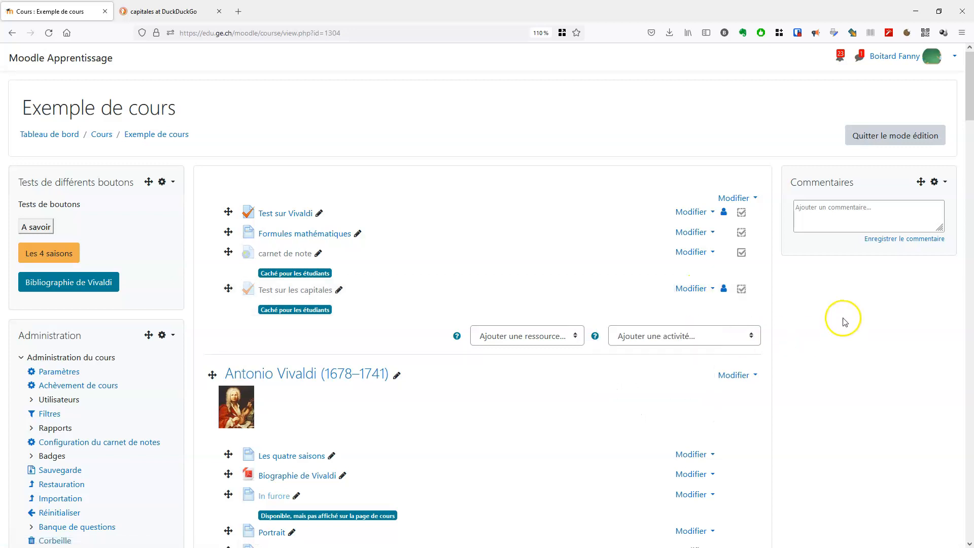